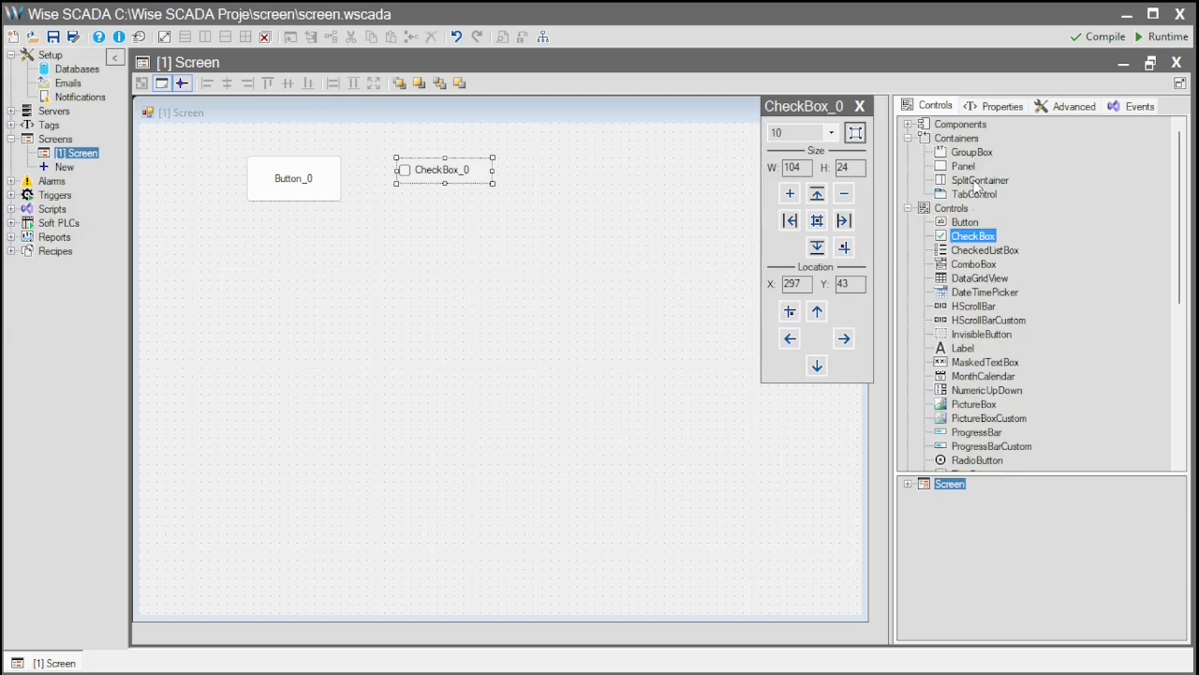
Place a 200 × 100 panel in the empty area below Button_0 and add a button inside it.
left_click(963, 165)
left_click(273, 255)
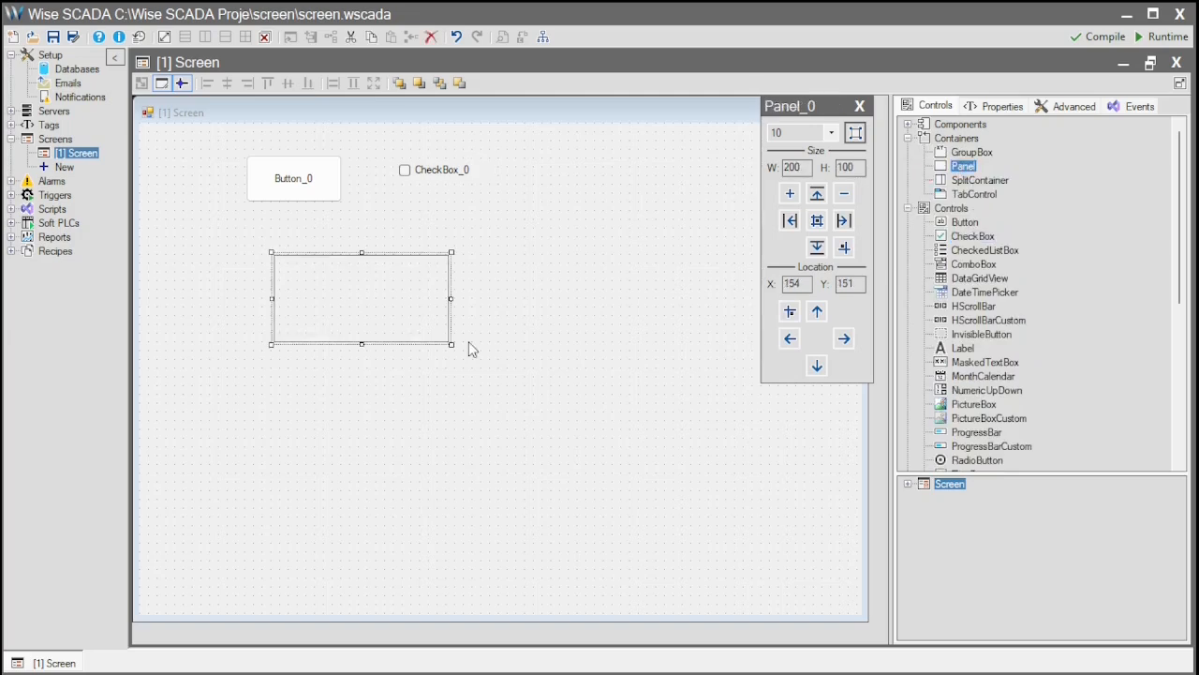
left_click(965, 222)
left_click(315, 280)
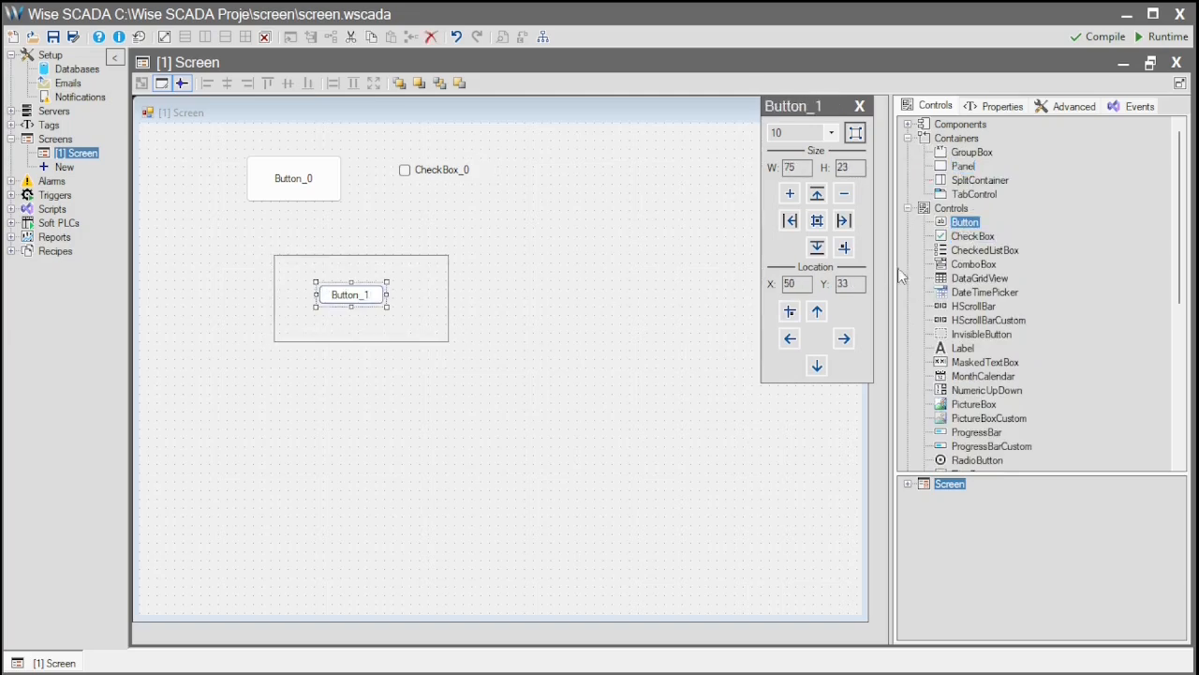
Add a check box inside the panel and position it just below the panel's button.
left_click(973, 237)
left_click(383, 318)
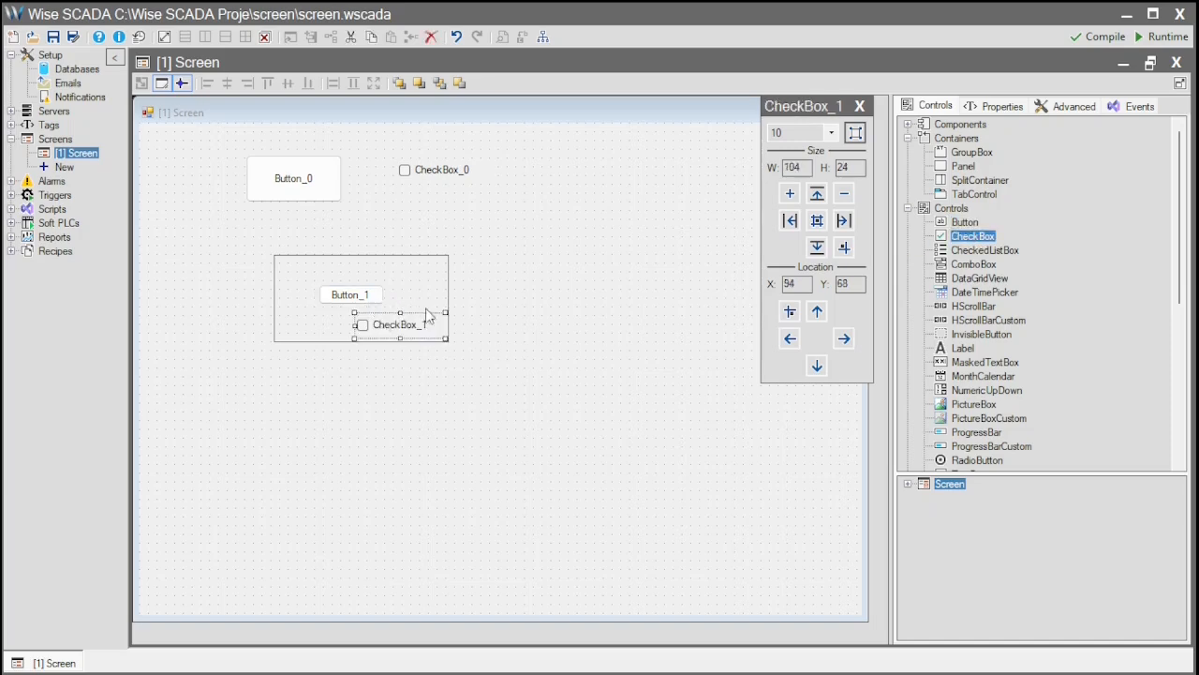
left_click_drag(411, 324, 395, 323)
Set the panel's BorderStyle to None.
left_click(413, 296)
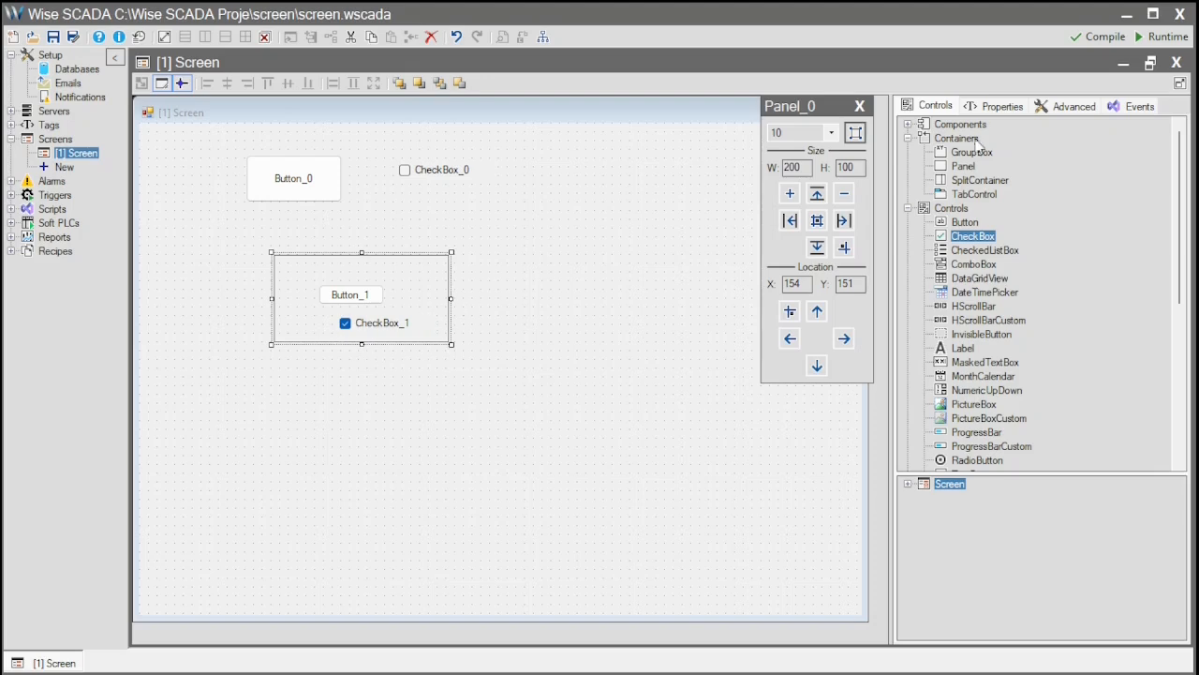
left_click(1058, 109)
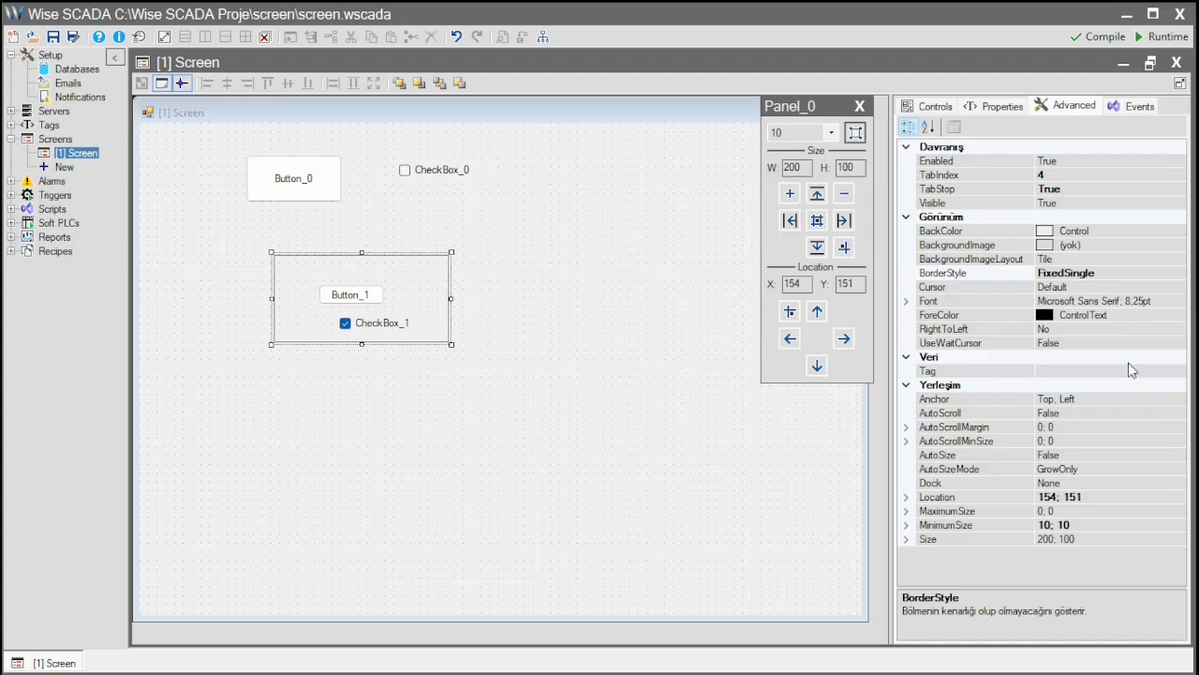
left_click(1172, 273)
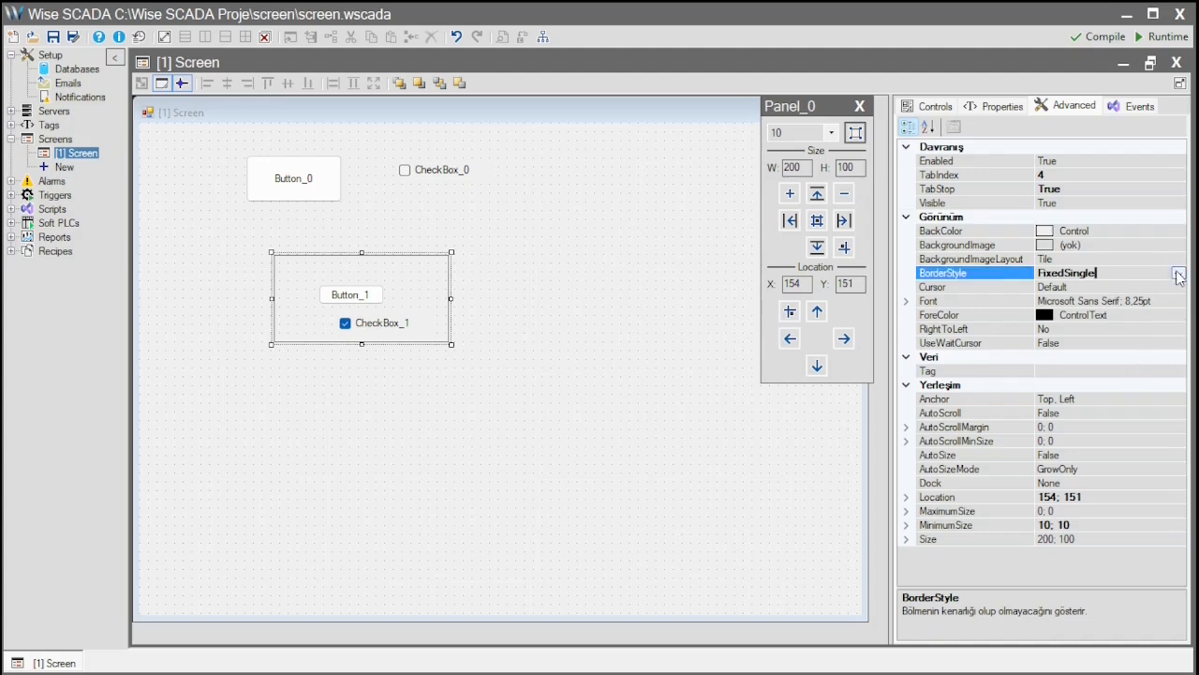
left_click(1178, 273)
left_click(1137, 287)
left_click(532, 266)
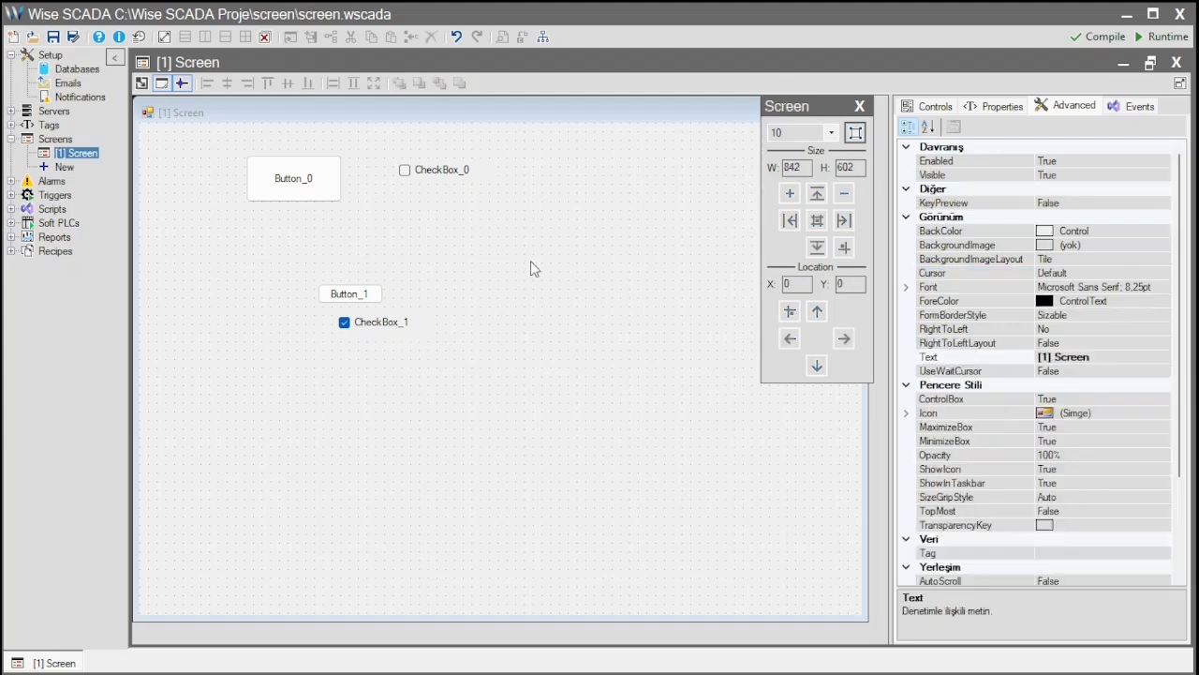
Move the borderless panel, with its button and check box, slightly to the left on the screen form.
left_click(448, 293)
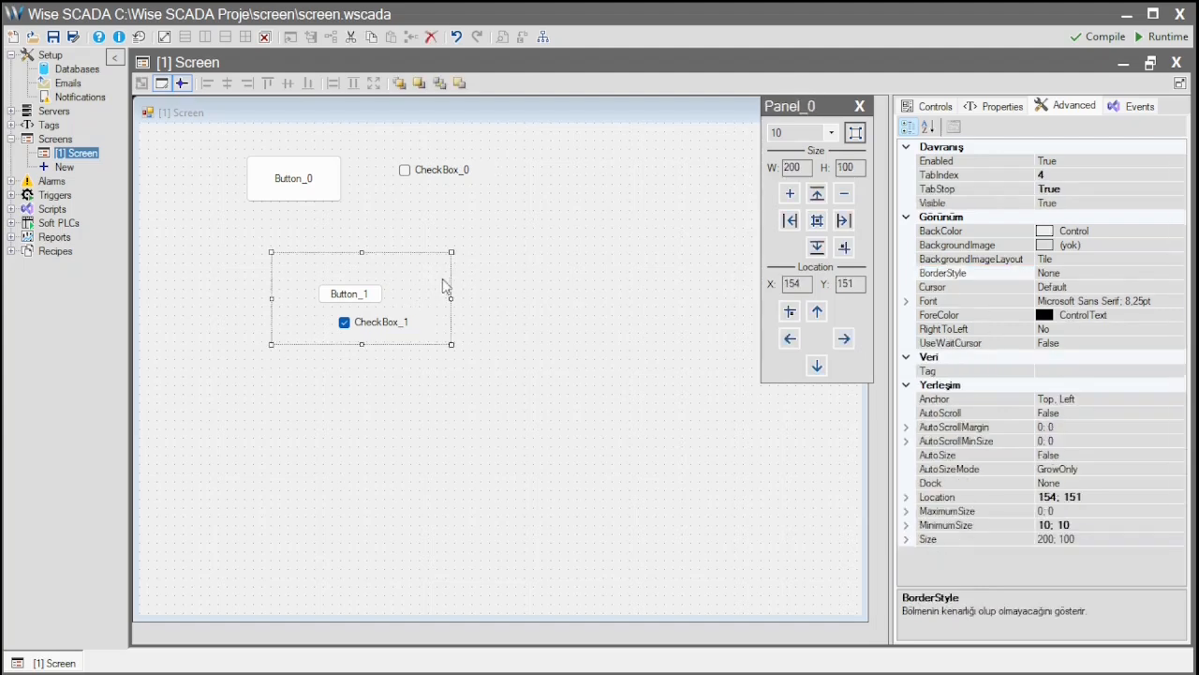
left_click_drag(417, 249, 370, 245)
left_click(505, 274)
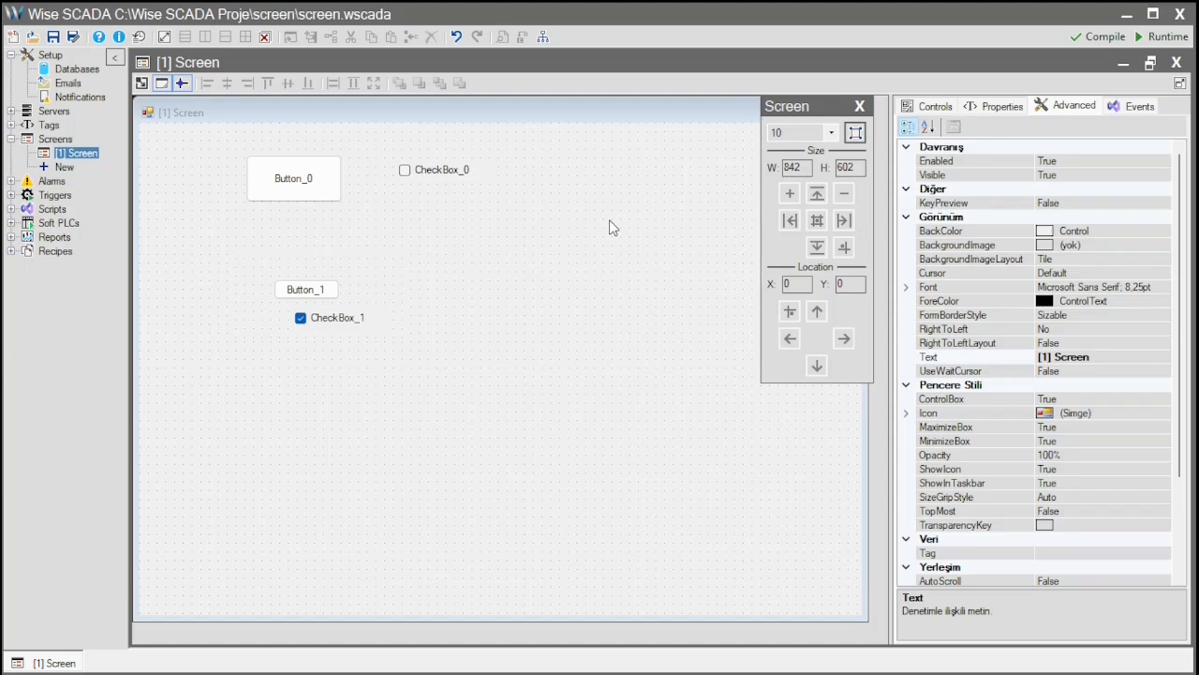
Set the screen's BackColor to light pink (255; 192; 192).
left_click(1167, 234)
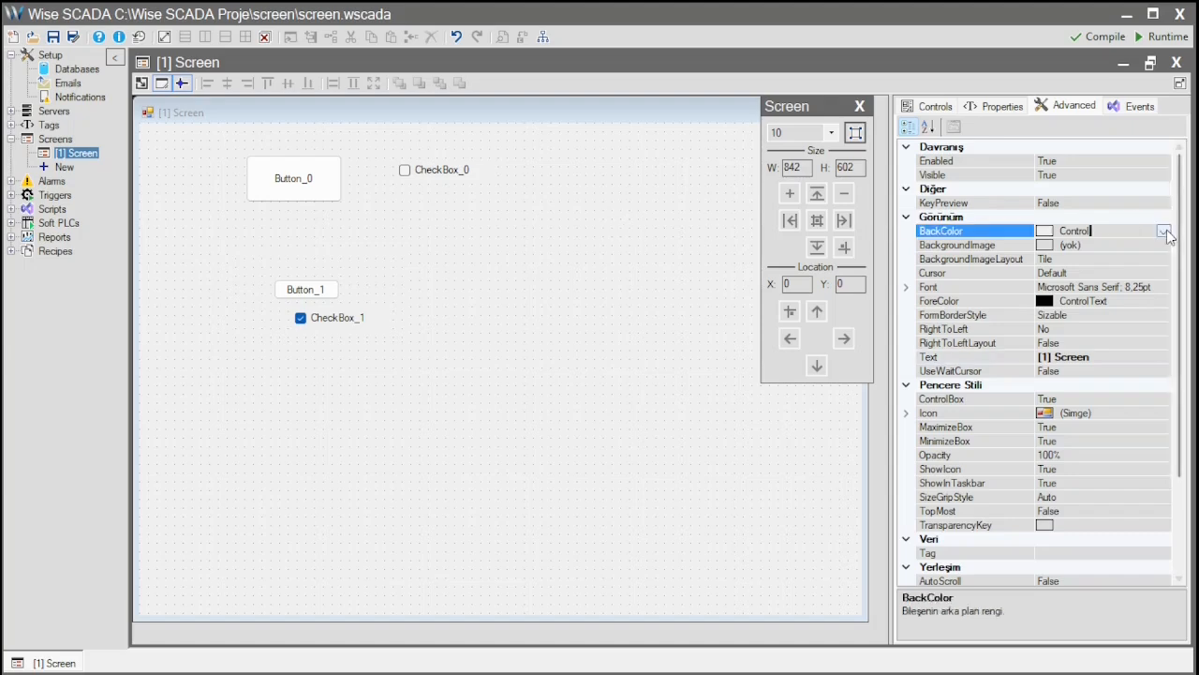
left_click(1164, 232)
left_click(1011, 249)
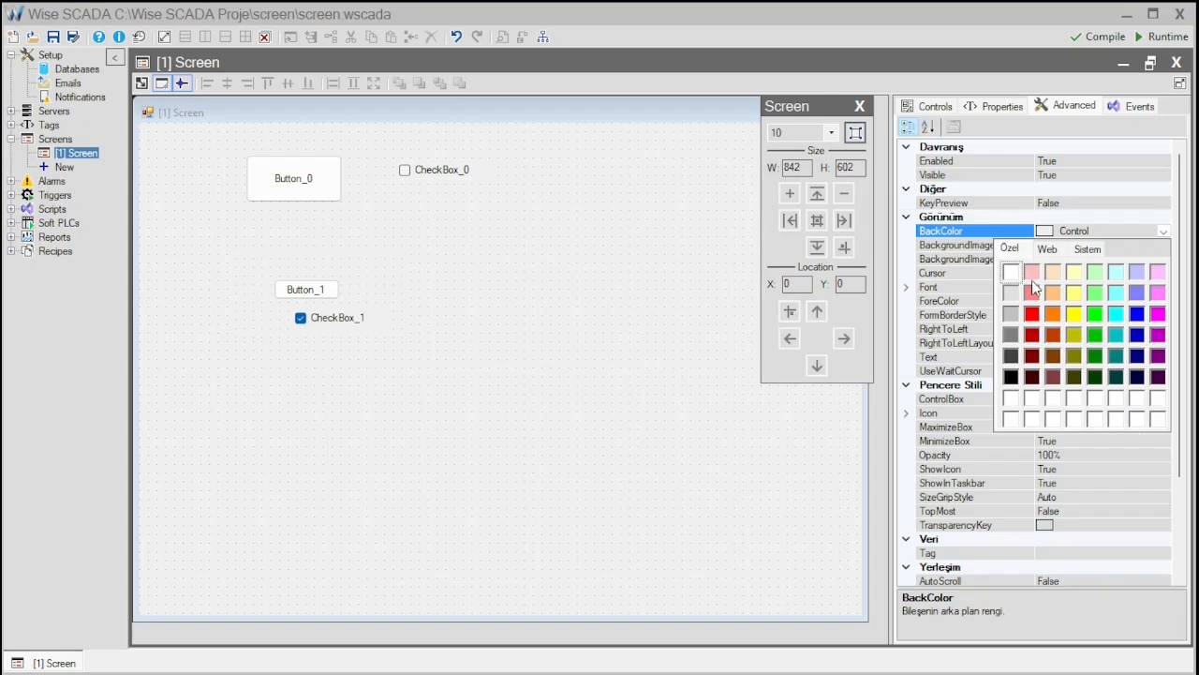
left_click(1032, 278)
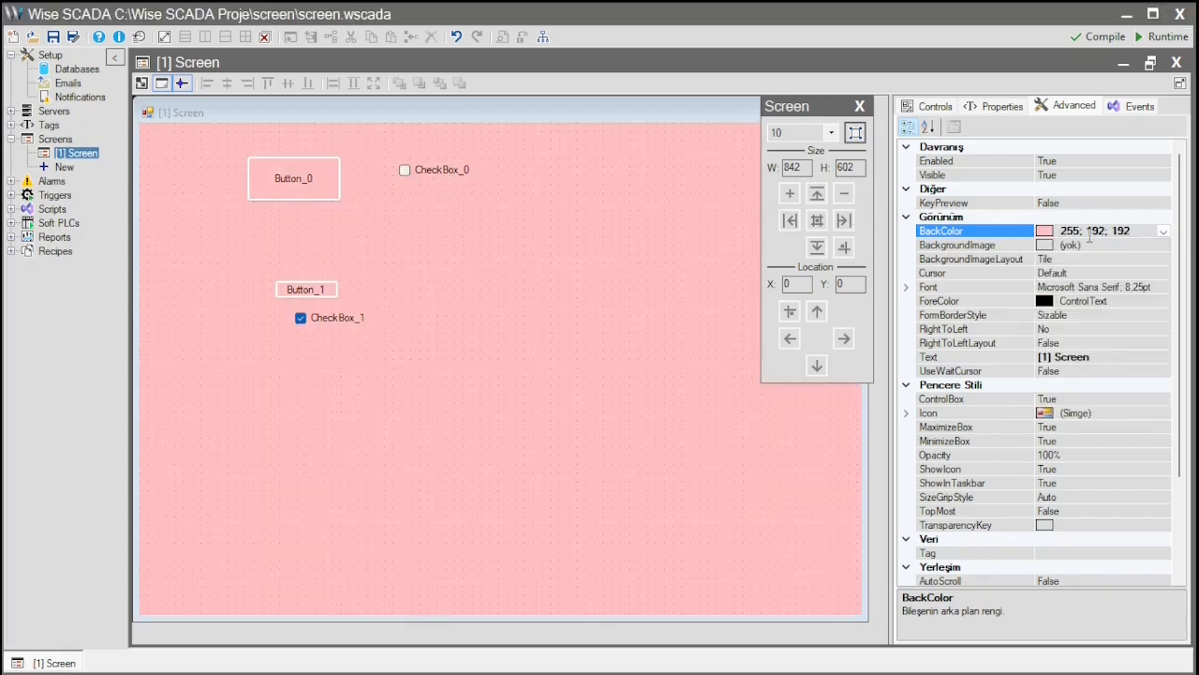
Set the screen's BackColor back to the system colour Control.
left_click(1164, 231)
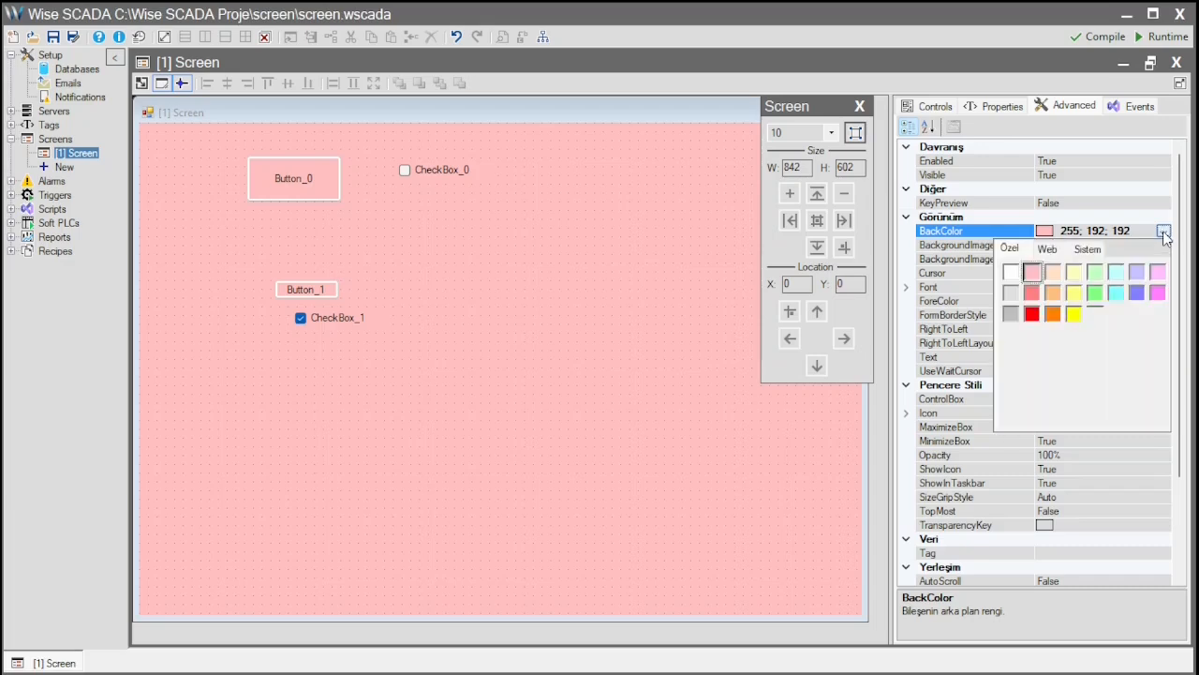
left_click(1097, 255)
left_click(1046, 344)
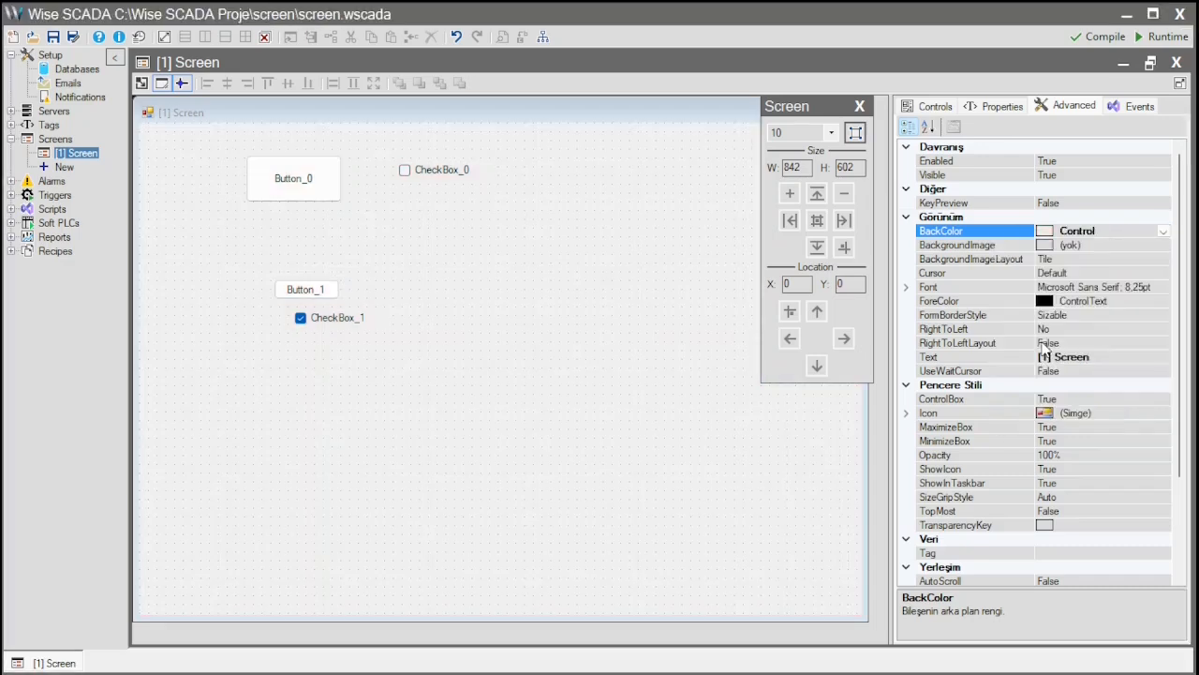
left_click(427, 308)
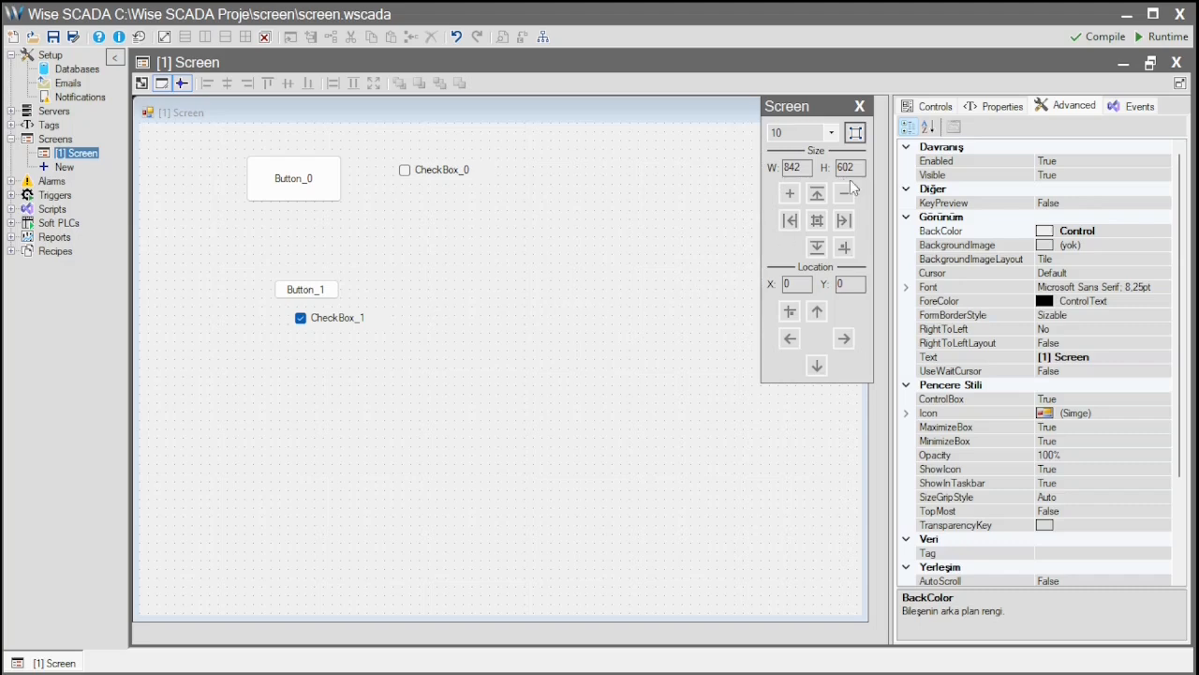
Place a second panel in the form's lower-left area at about X 44, Y 311 and stretch its height to 220.
left_click(933, 107)
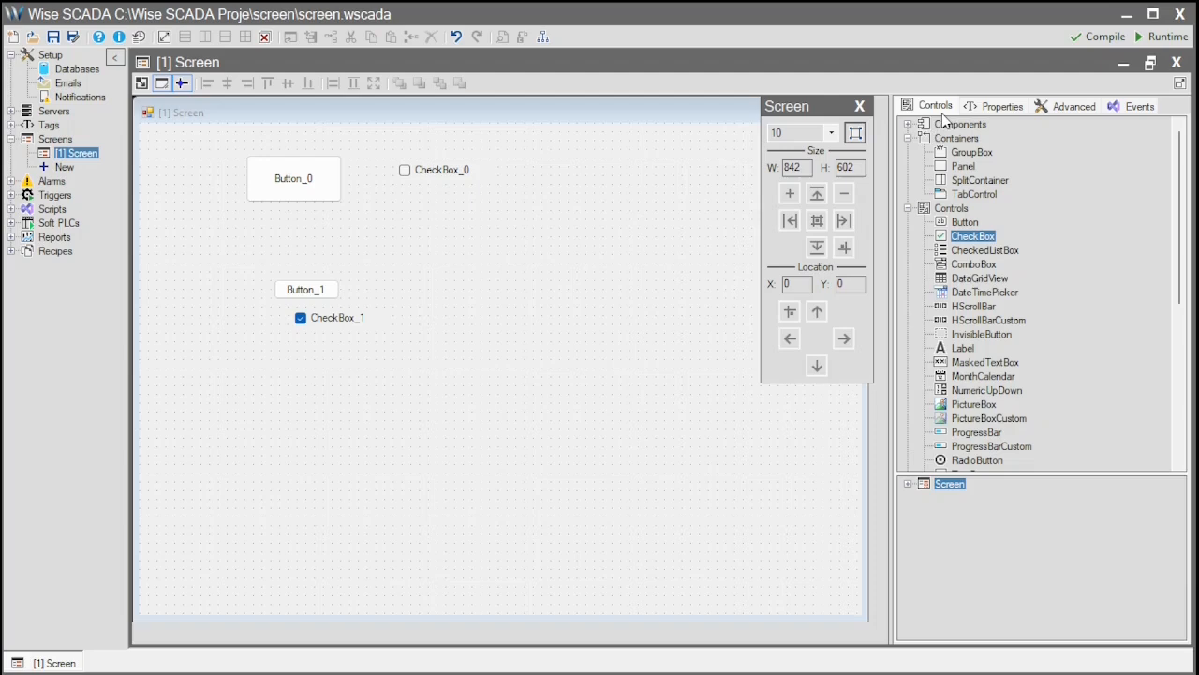
left_click(962, 167)
left_click(176, 392)
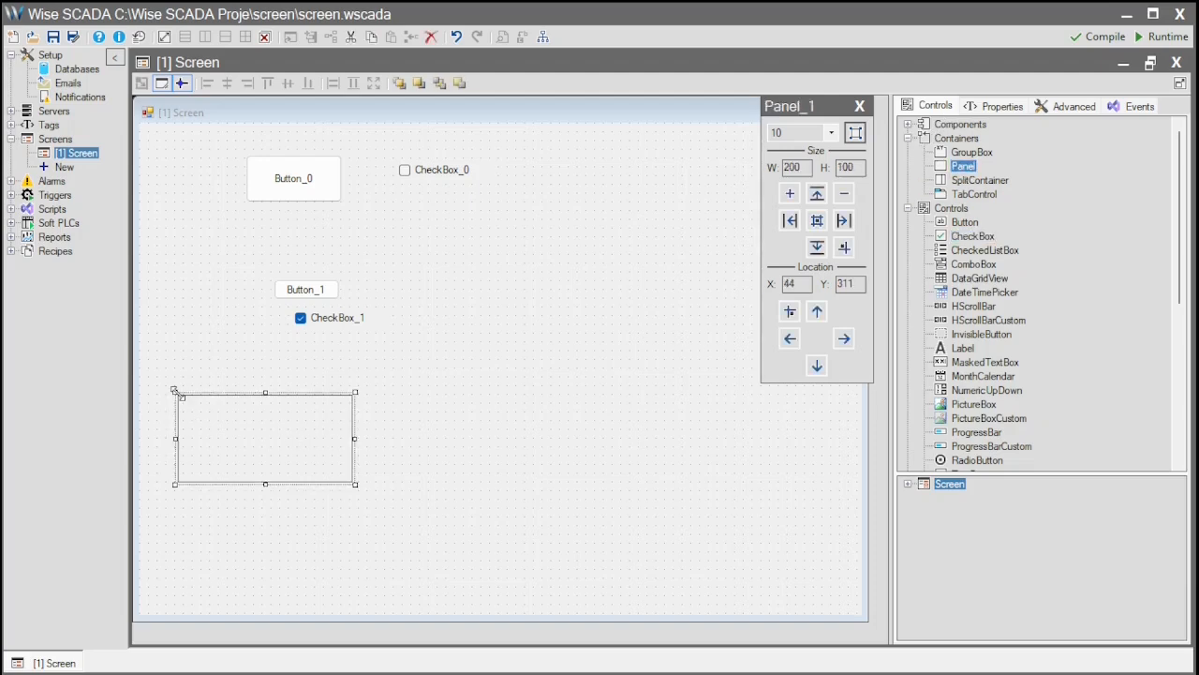
left_click_drag(263, 483, 265, 588)
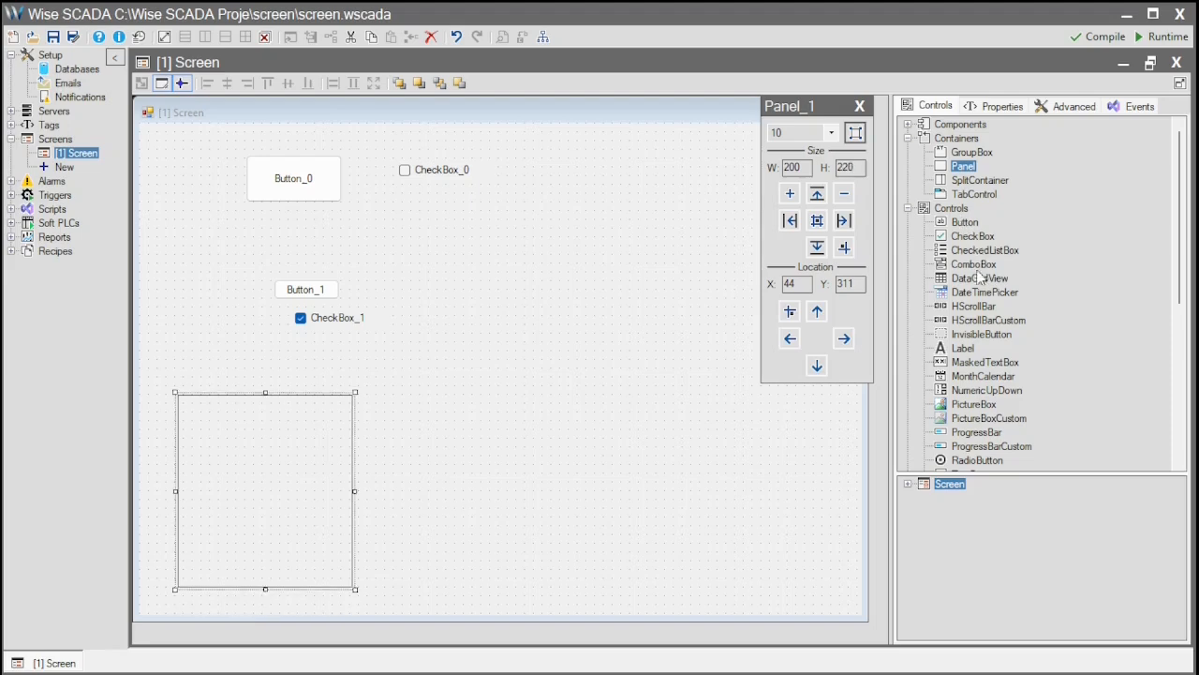
Add three radio buttons stacked vertically inside the lower panel.
scroll(1003, 392, "down", 3)
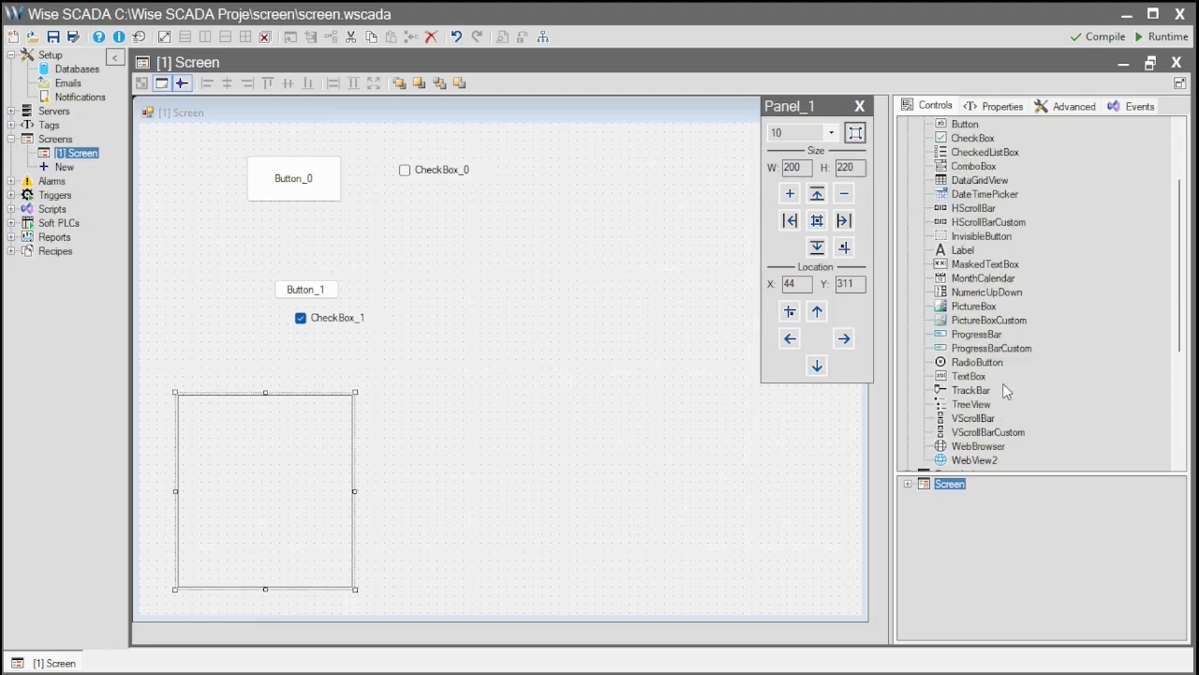
left_click(982, 363)
left_click(222, 418)
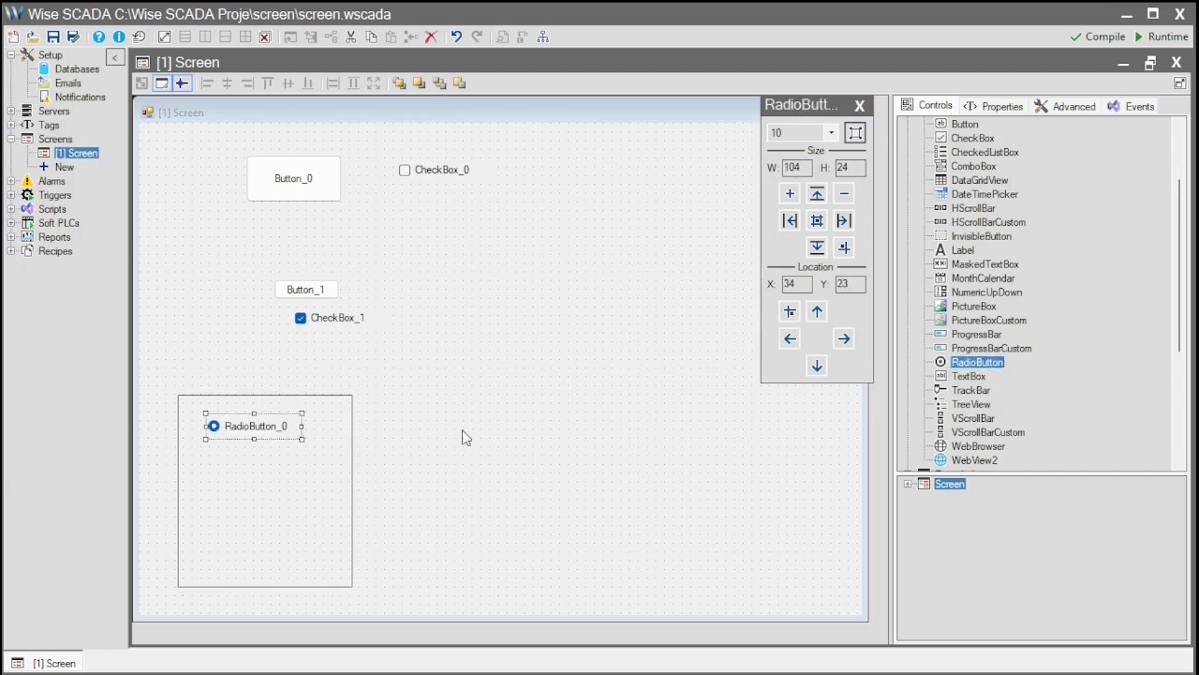
left_click(214, 466)
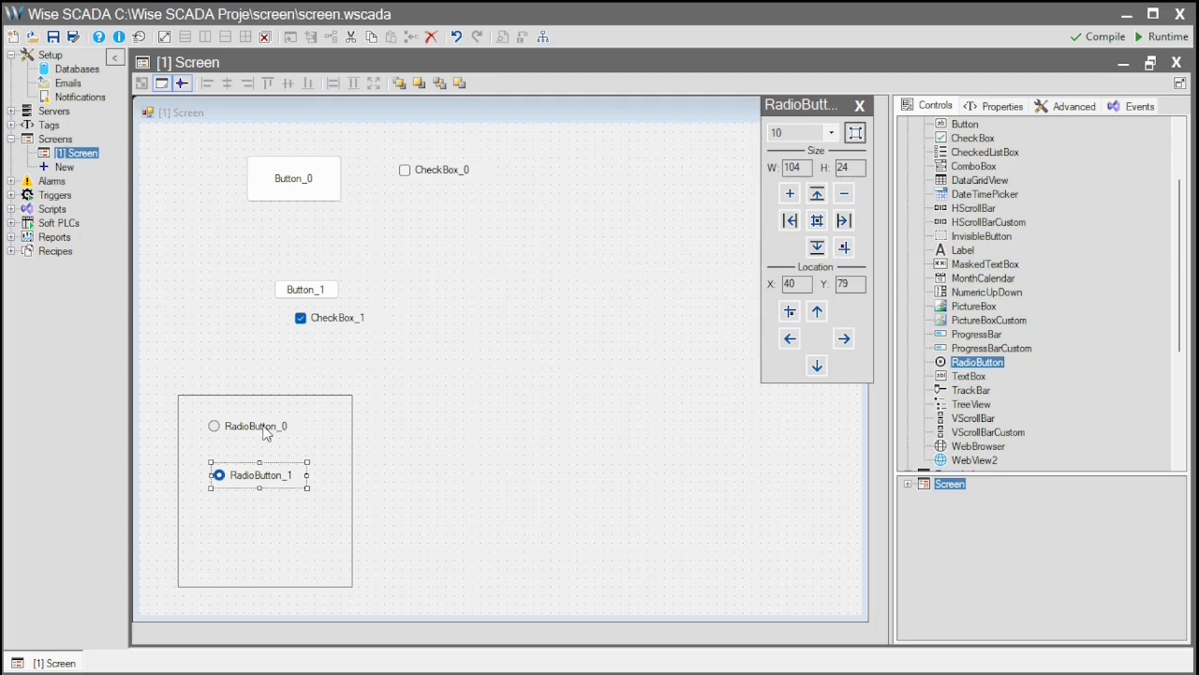
left_click(266, 432)
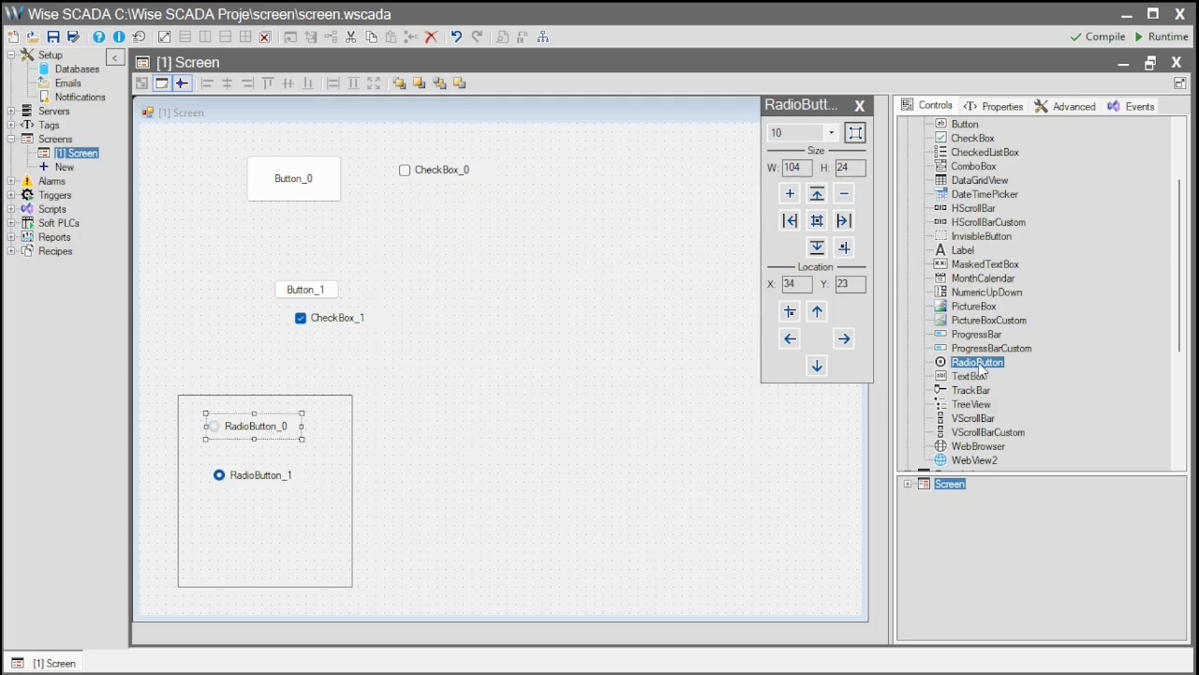
left_click(222, 520)
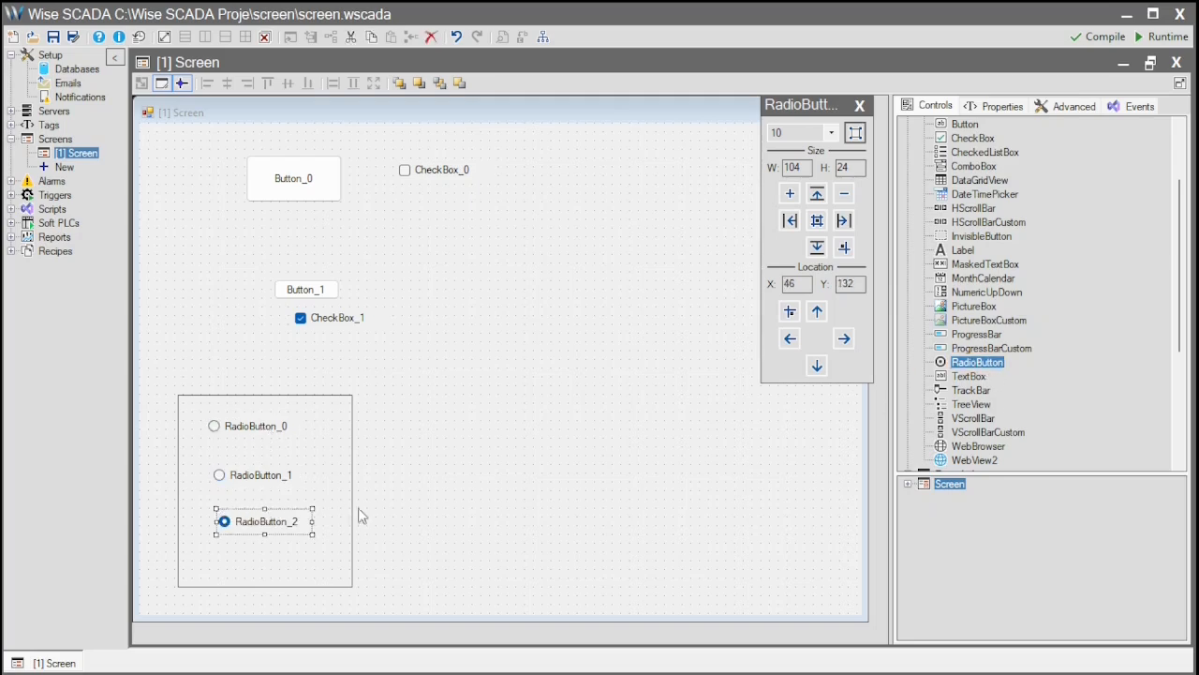
Set the default text of the uppermost radio button to "Default".
left_click(994, 108)
left_click(263, 426)
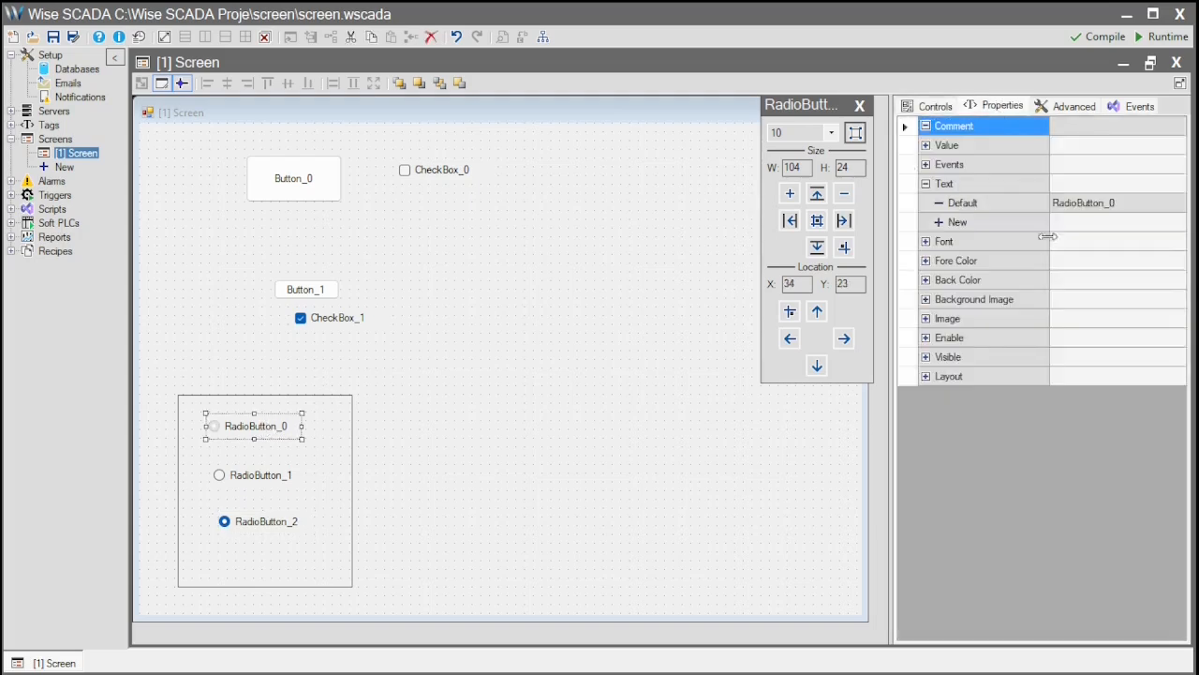
left_click(1141, 202)
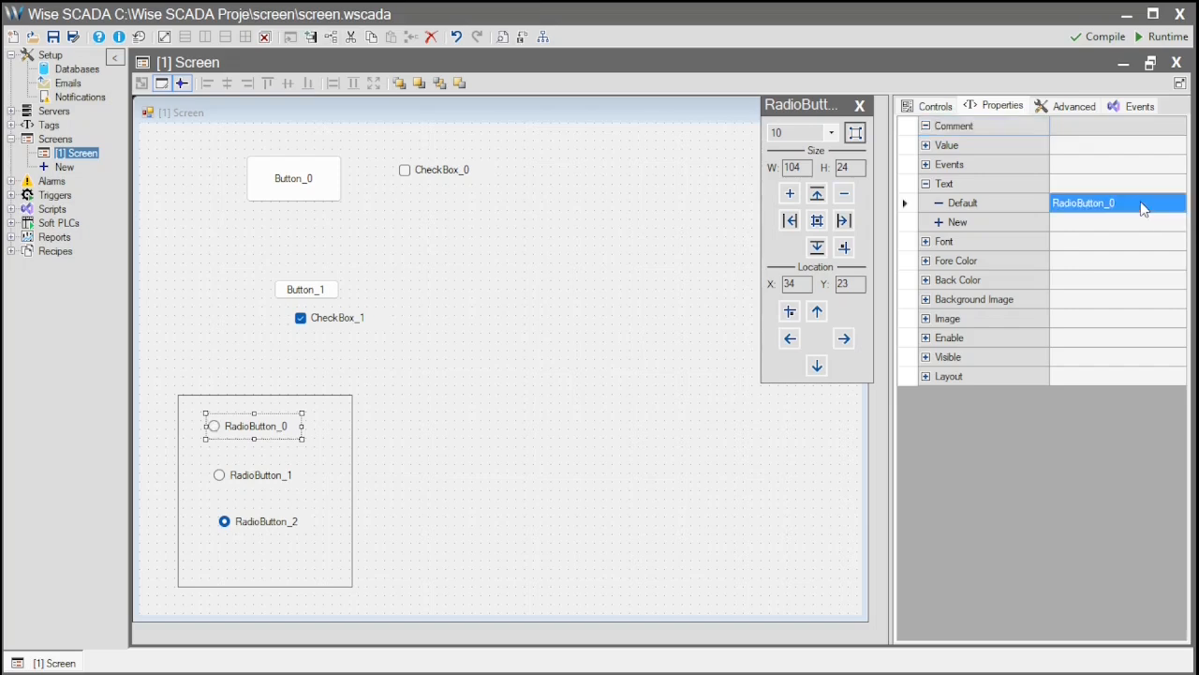
left_click(1142, 201)
type("Defa")
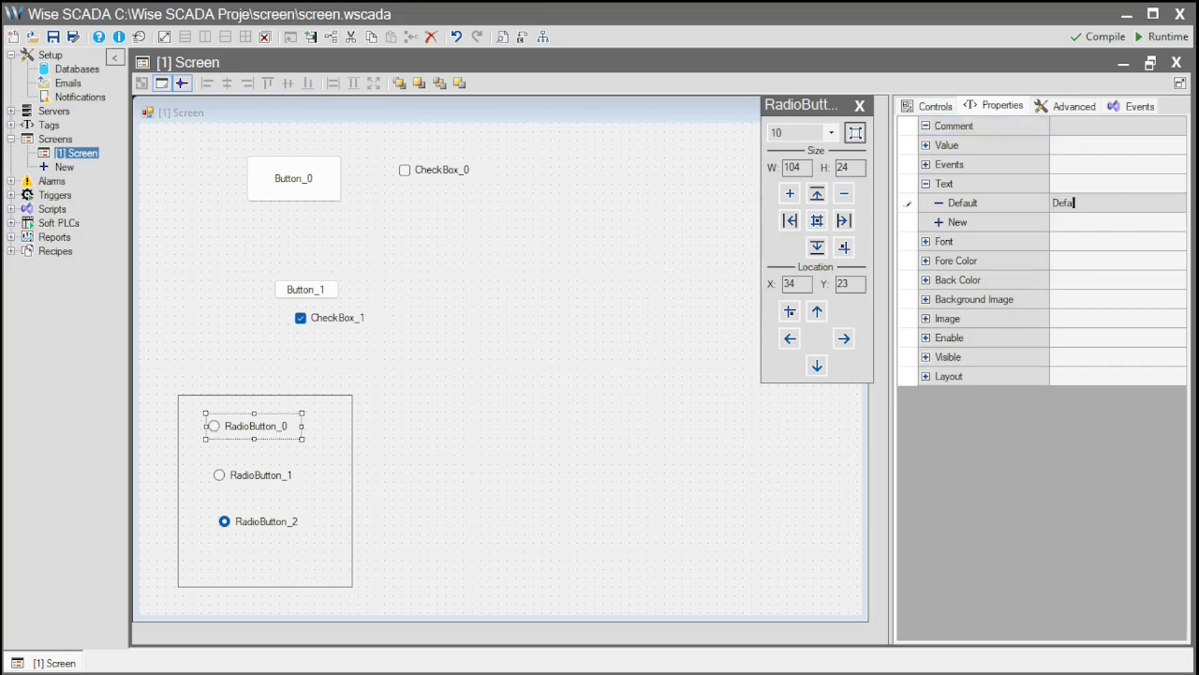
type("ult")
key("Return")
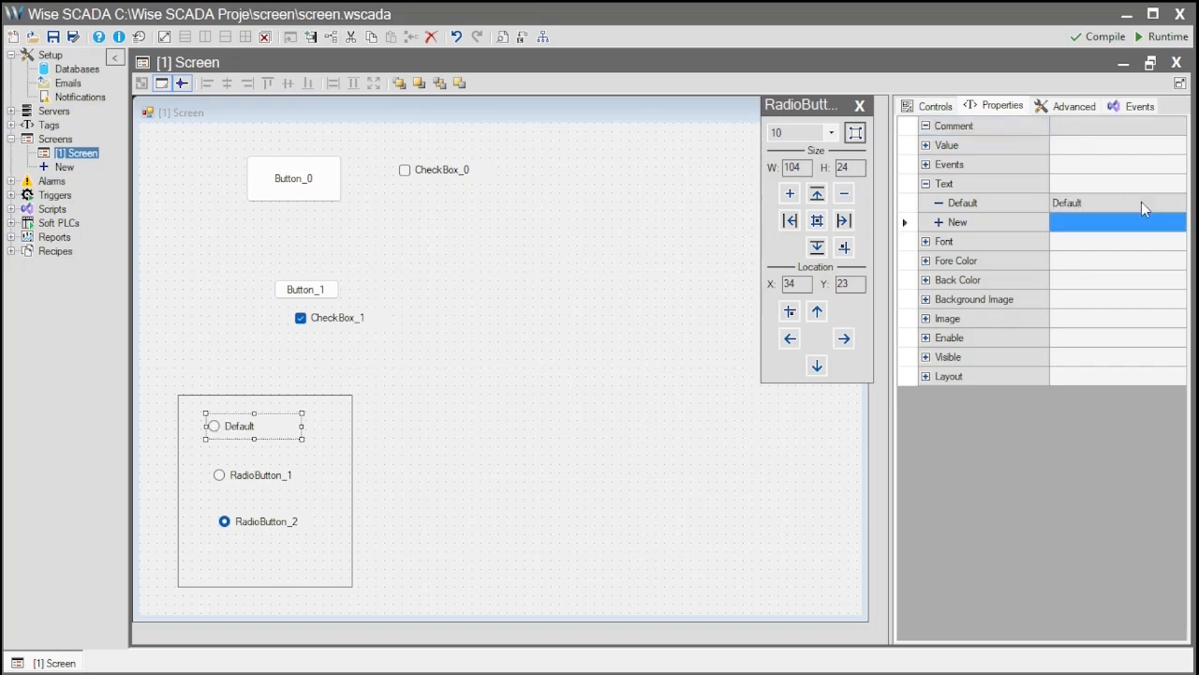
Set the default text of the middle radio button to "Dark".
left_click(269, 482)
left_click(1127, 203)
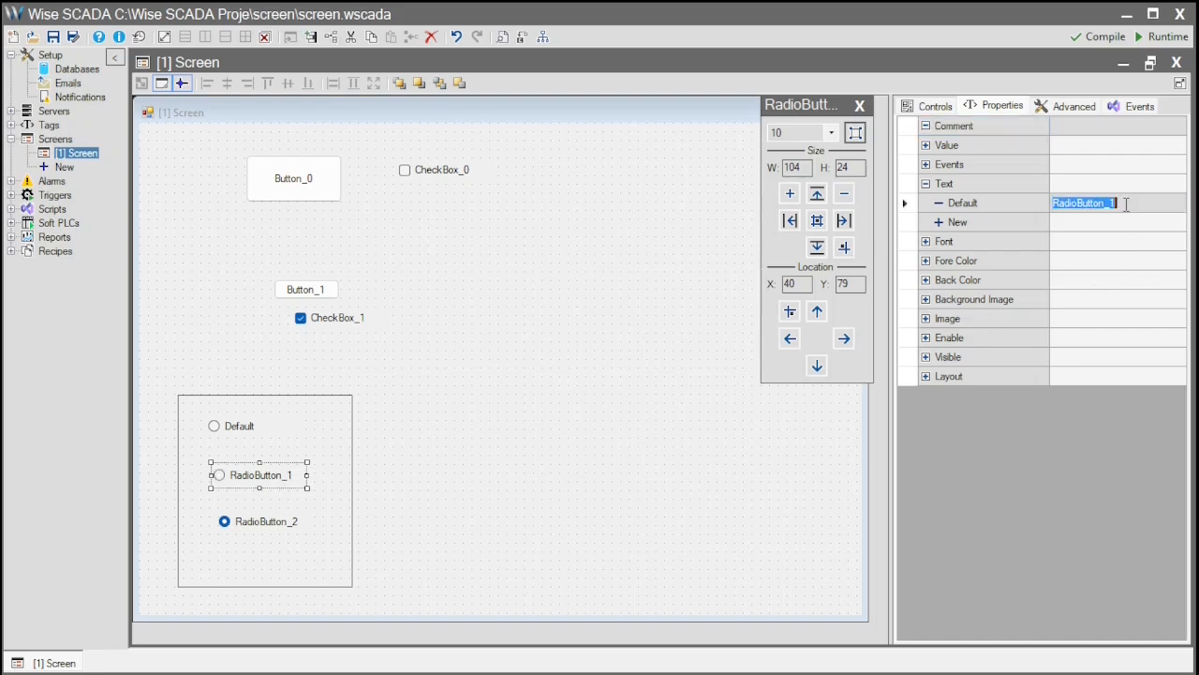
type("Dark")
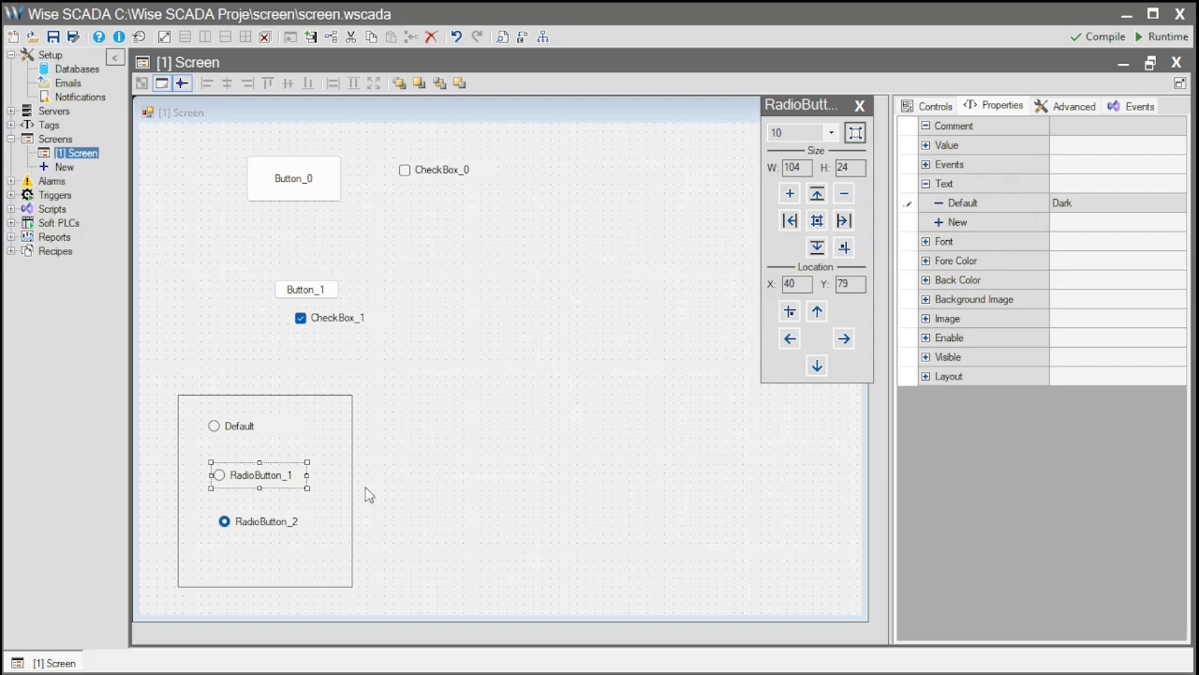
Set the default text of the lowest radio button to "Colored".
left_click(266, 522)
left_click(1129, 203)
left_click(1130, 204)
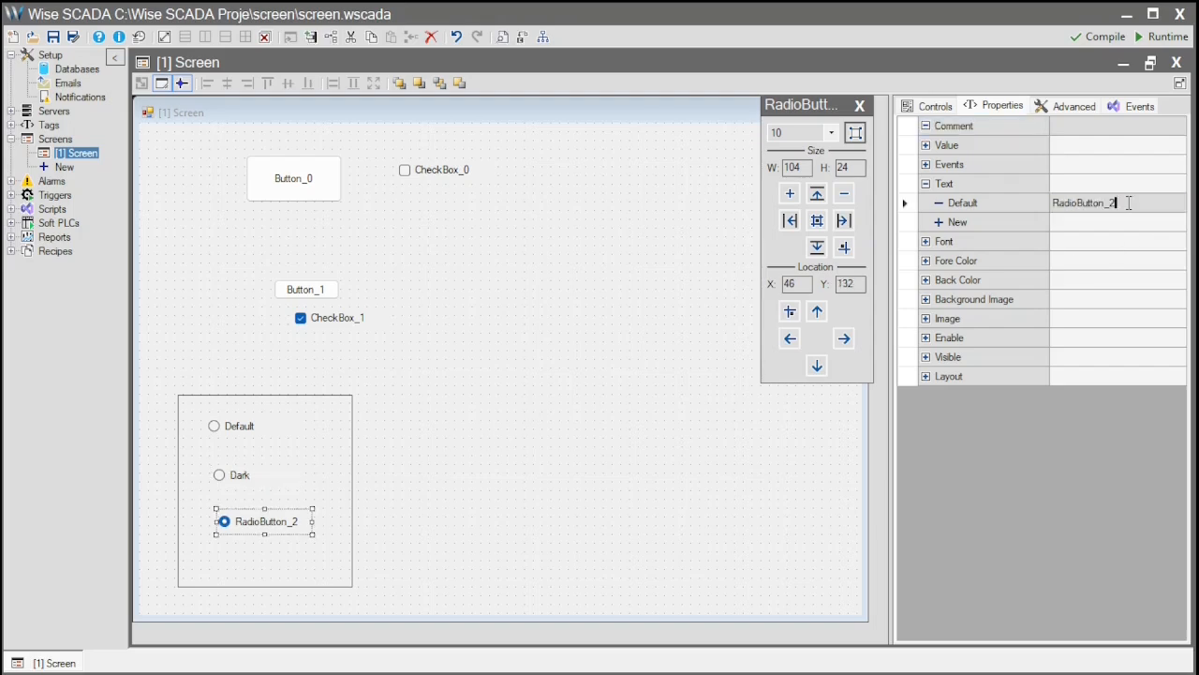
left_click_drag(1135, 203, 1026, 204)
type("Colored")
key("Return")
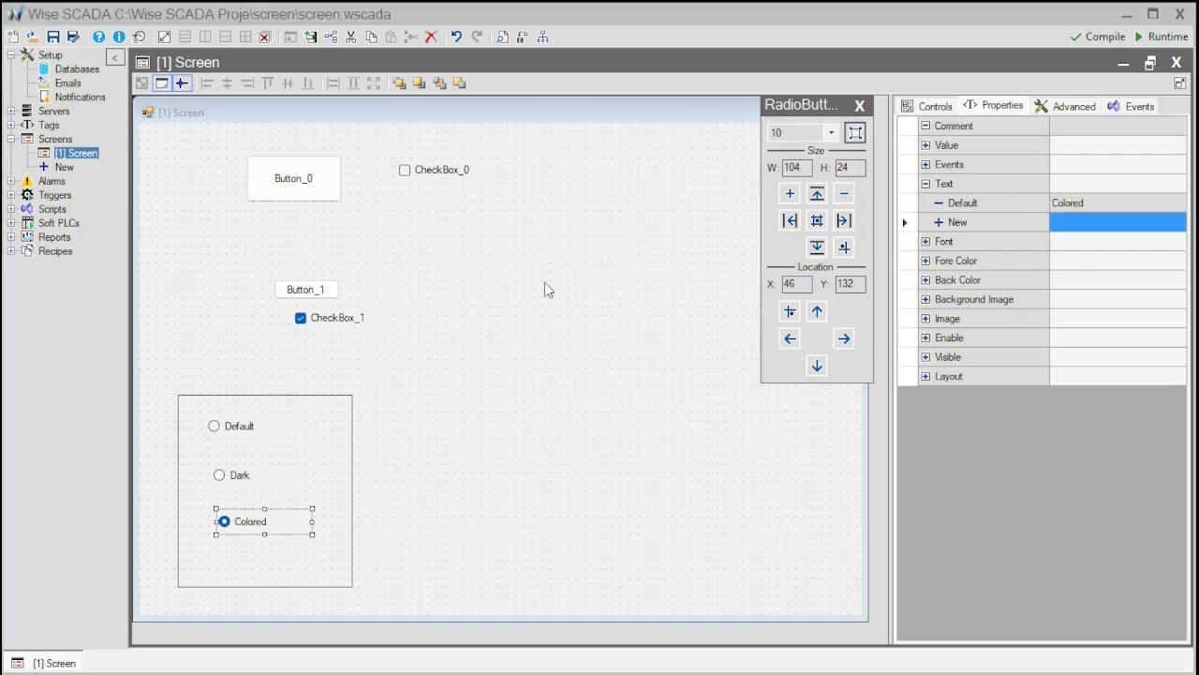
Review the internal tags defined in the Network tag group, then return to the screen design.
left_click(10, 124)
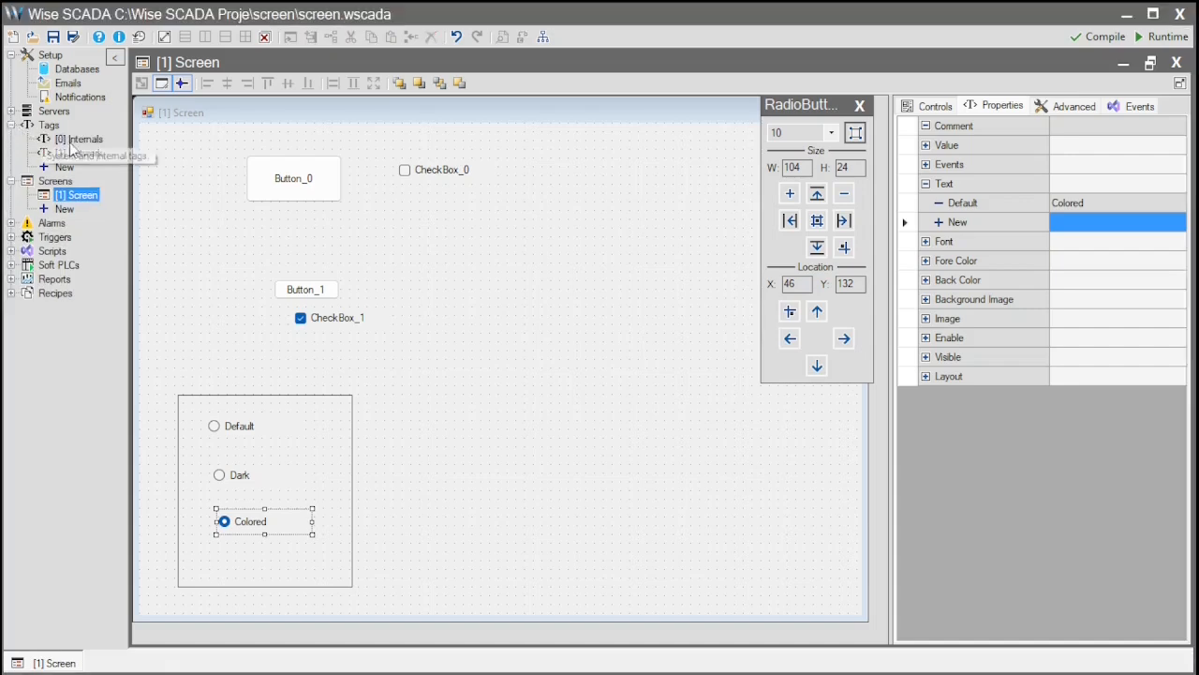
double_click(79, 152)
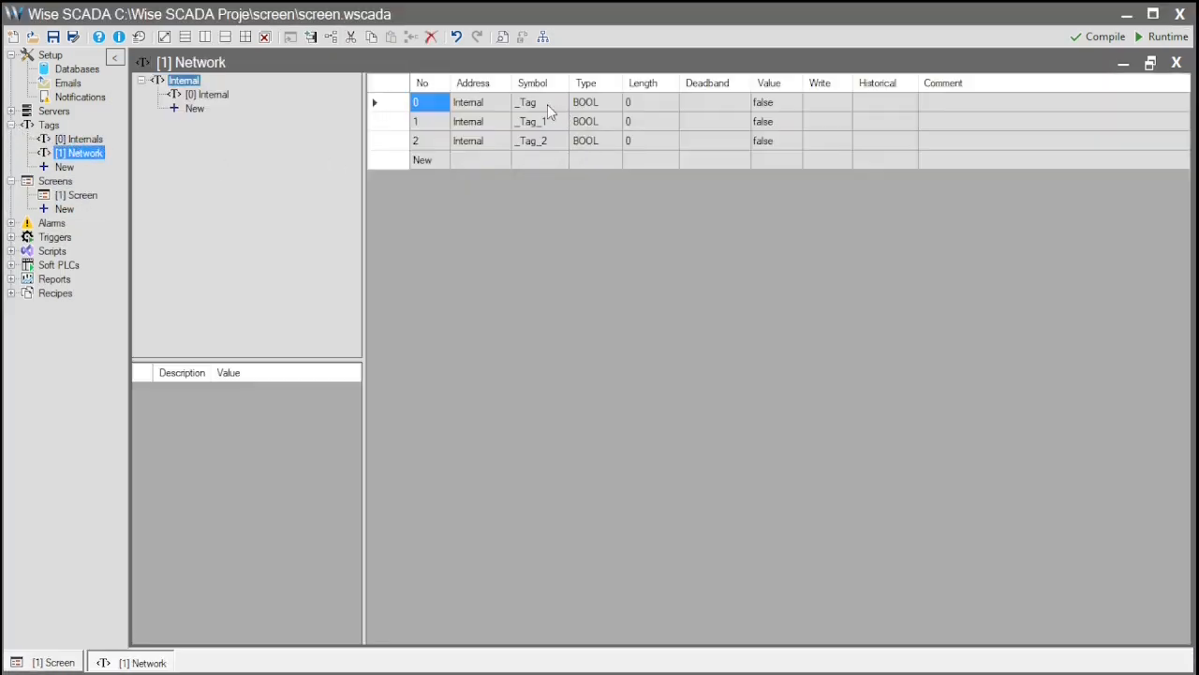
left_click(547, 104)
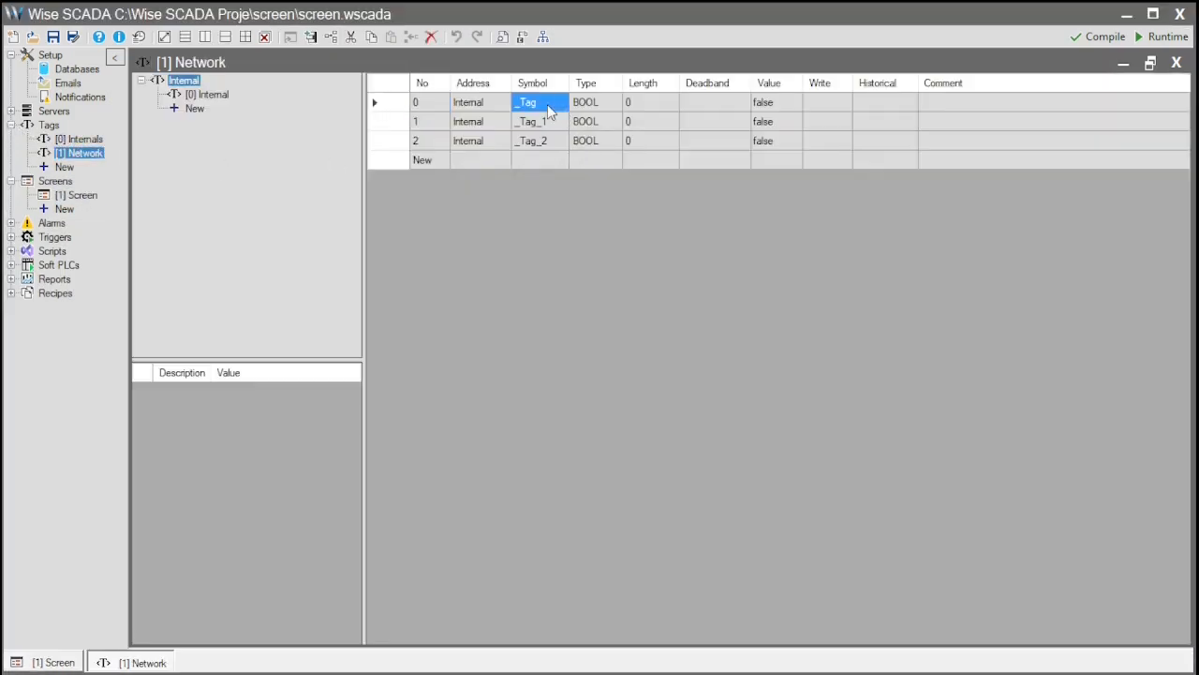
left_click(1179, 62)
Bind the value of the Dark radio button to the tag _Tag_1.
left_click(278, 476)
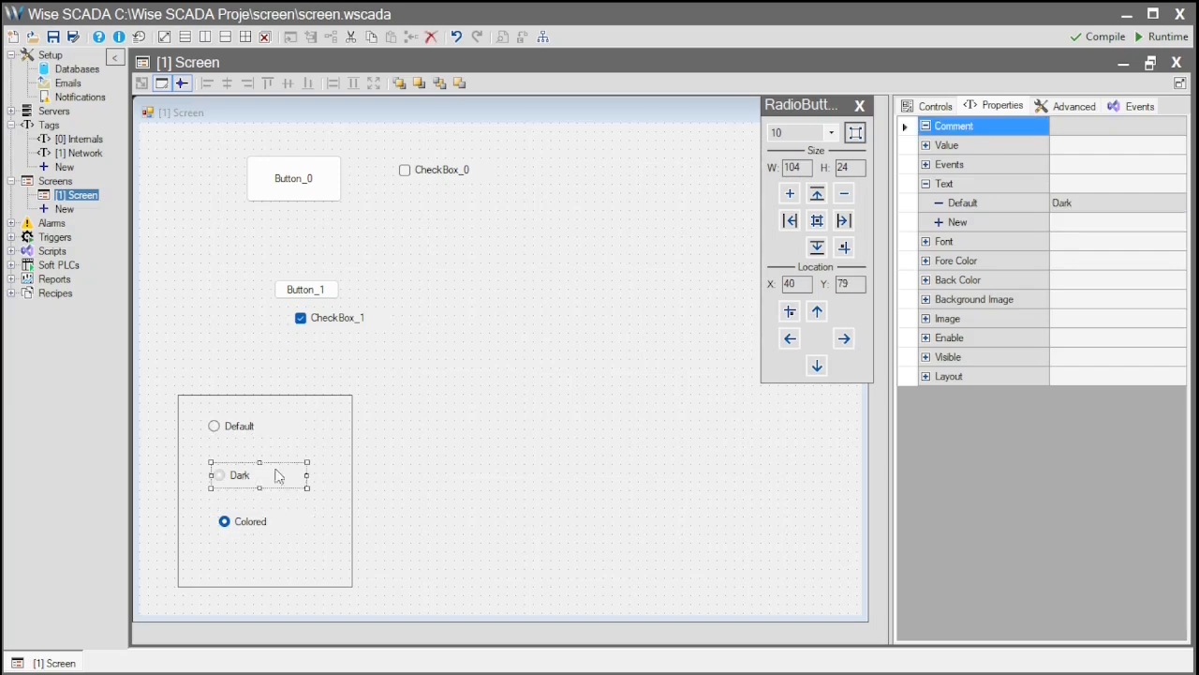
left_click(927, 147)
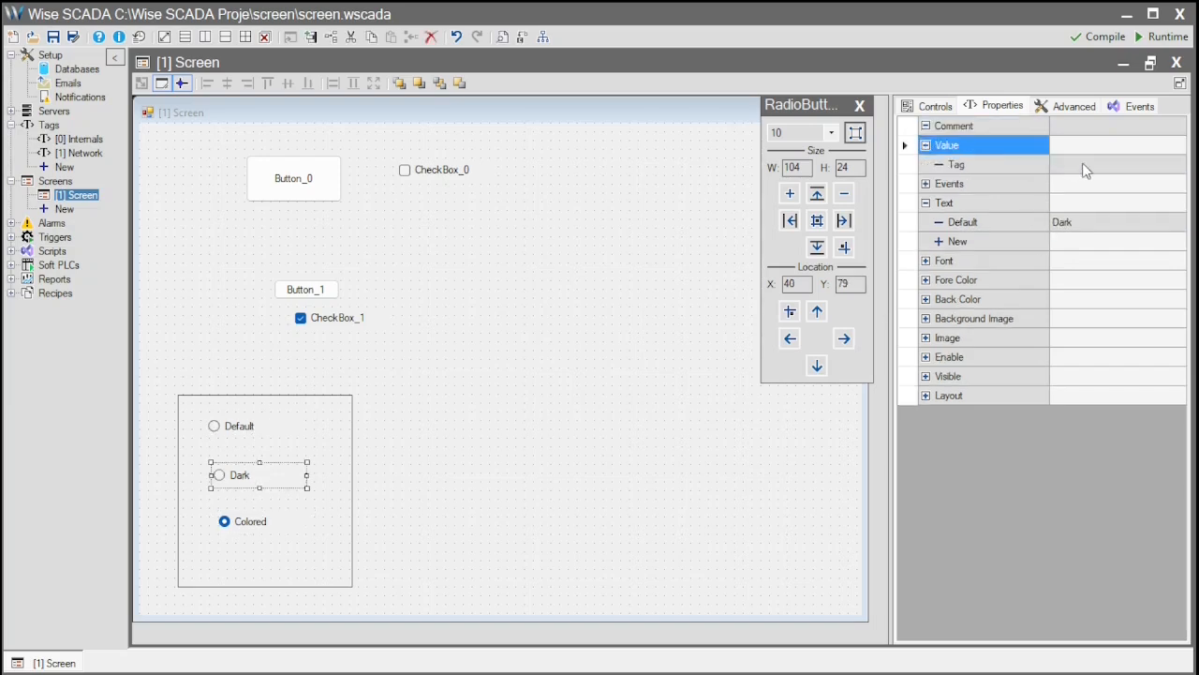
left_click(1087, 165)
left_click(1139, 262)
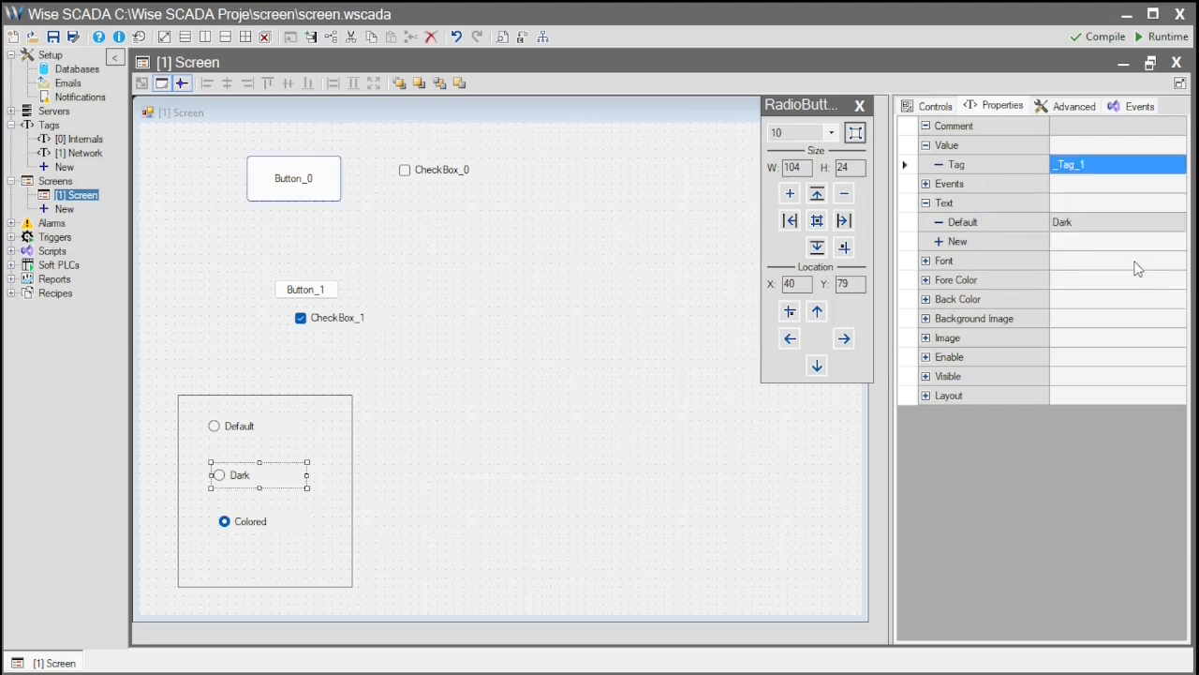
Bind the value of the Colored radio button to the tag _Tag_2.
left_click(262, 524)
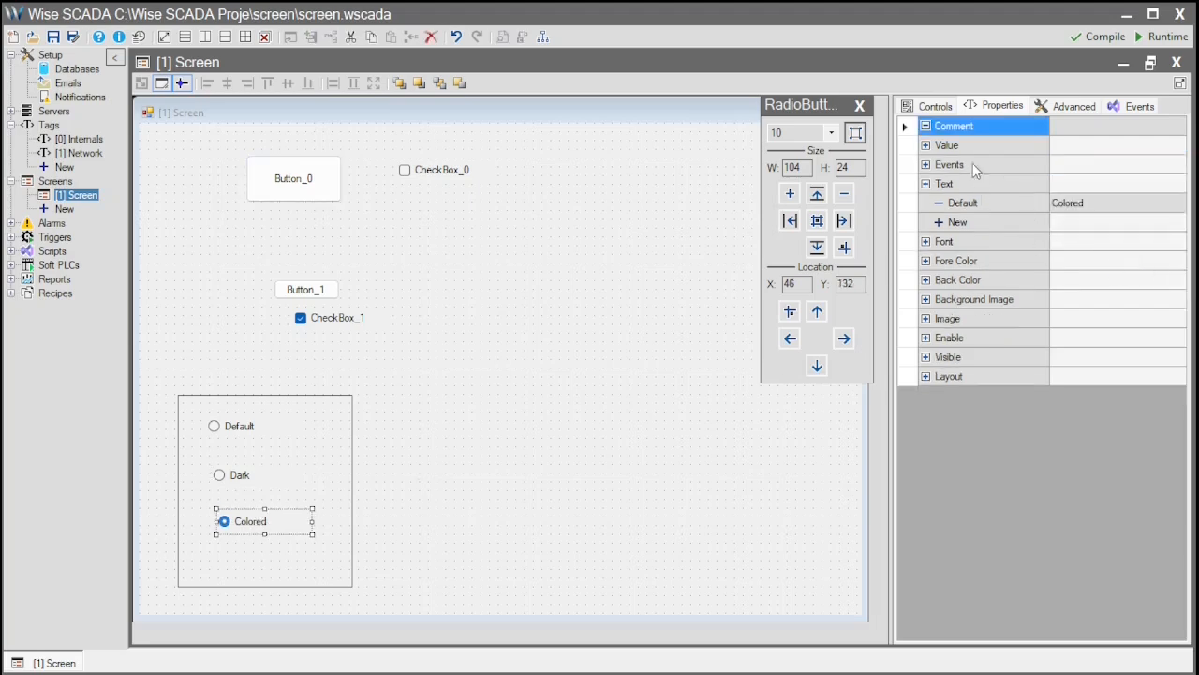
left_click(927, 146)
left_click(1115, 165)
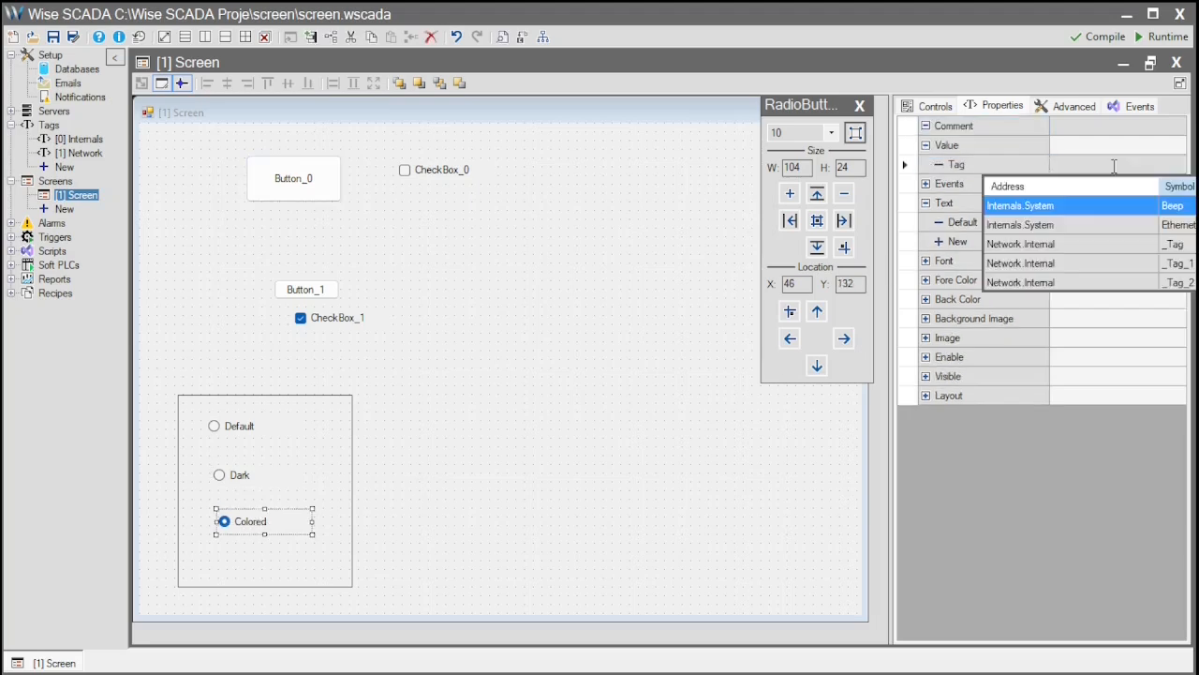
left_click(1129, 287)
Add a Fore Color condition to the screen that applies when _Tag_1 equals "true".
left_click(597, 303)
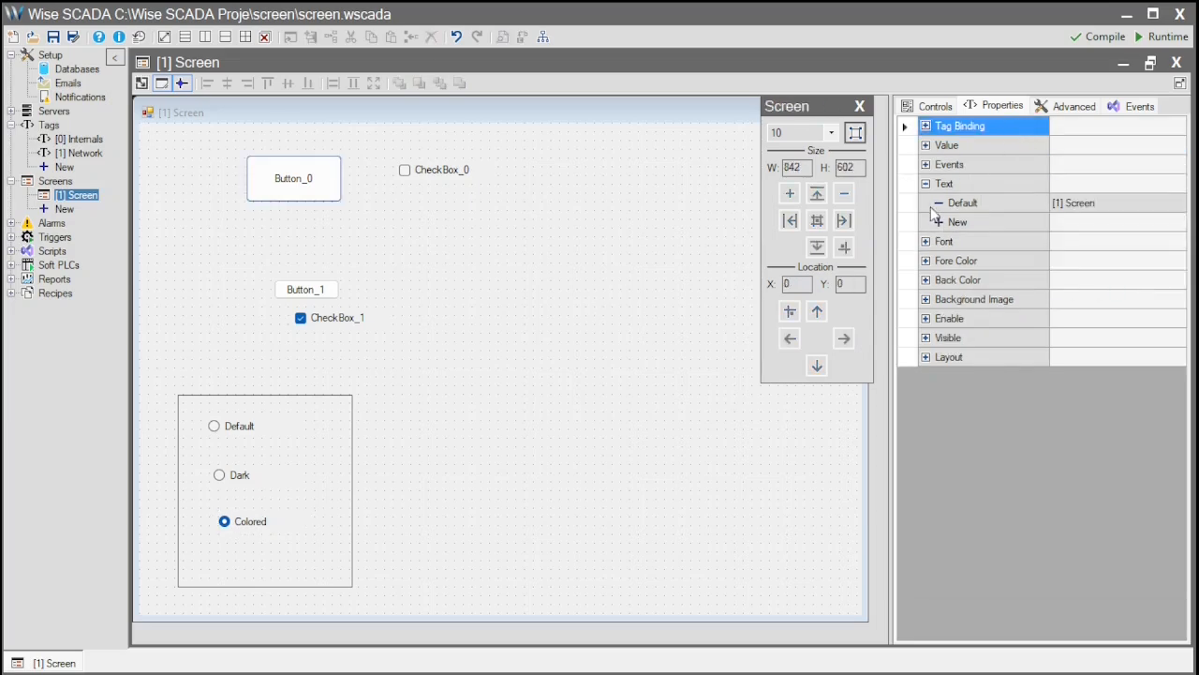
left_click(926, 260)
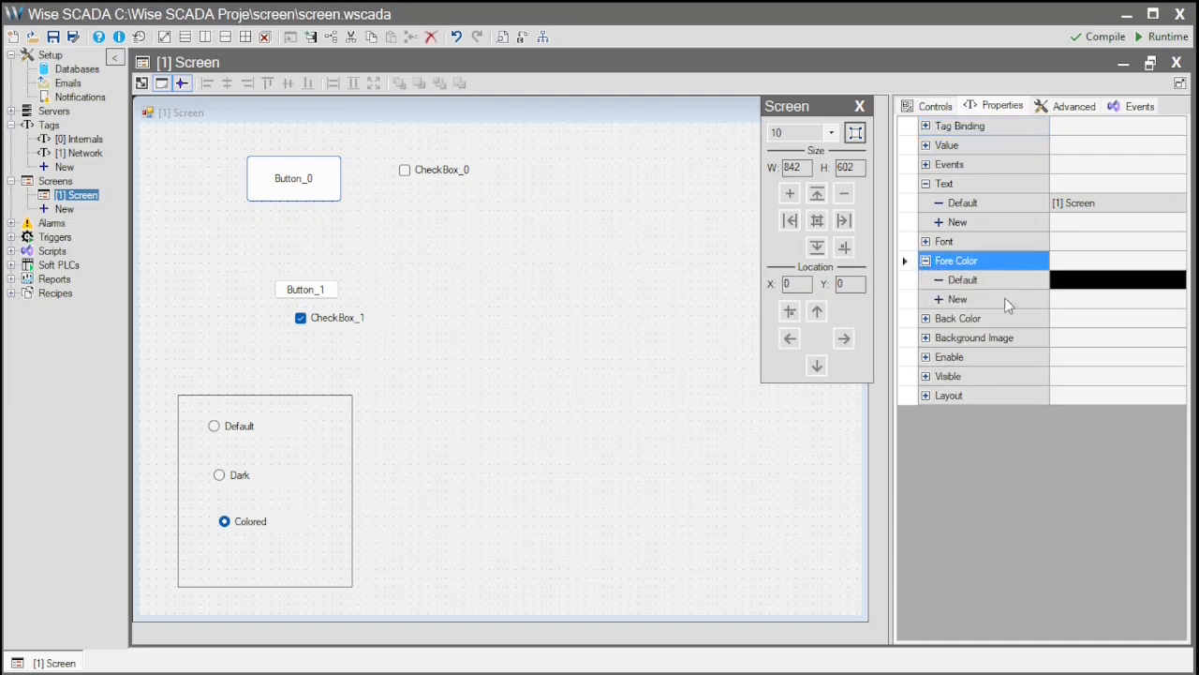
left_click(958, 300)
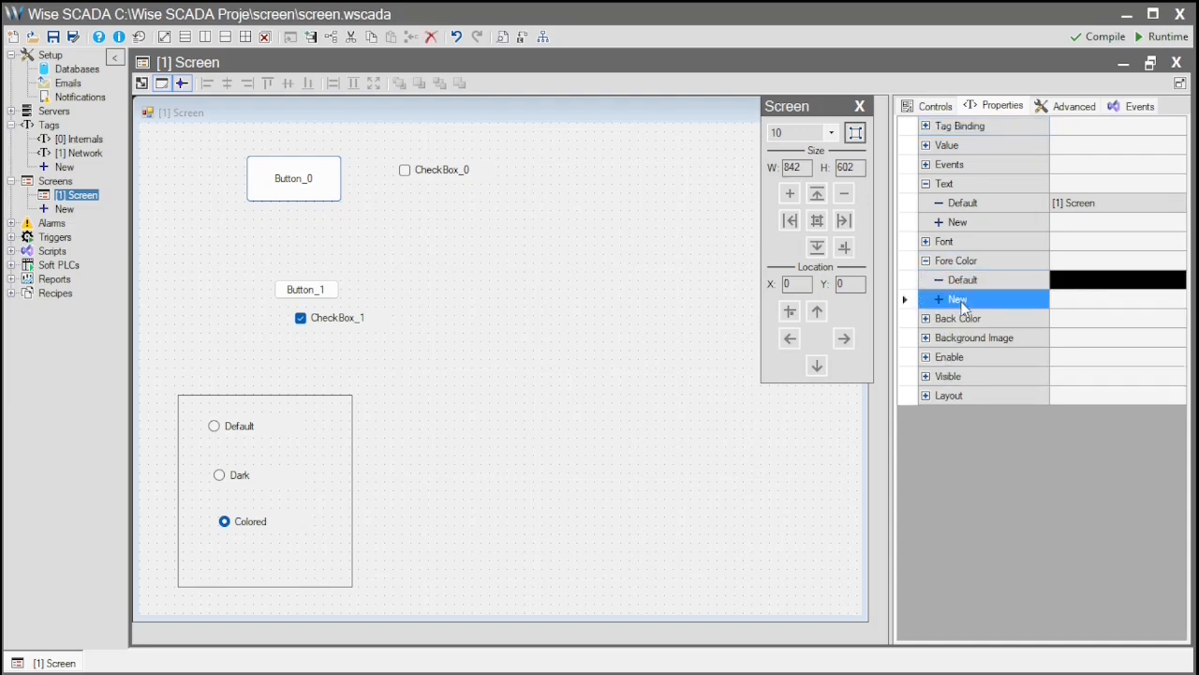
left_click(647, 295)
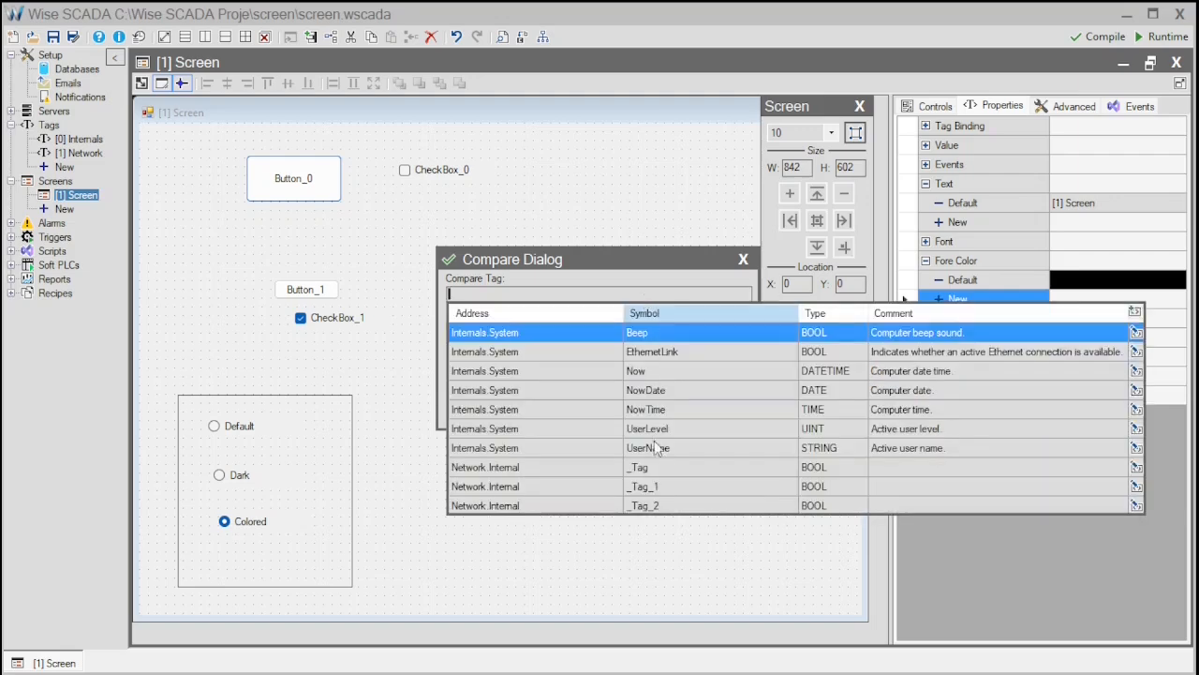
left_click(610, 486)
left_click(558, 382)
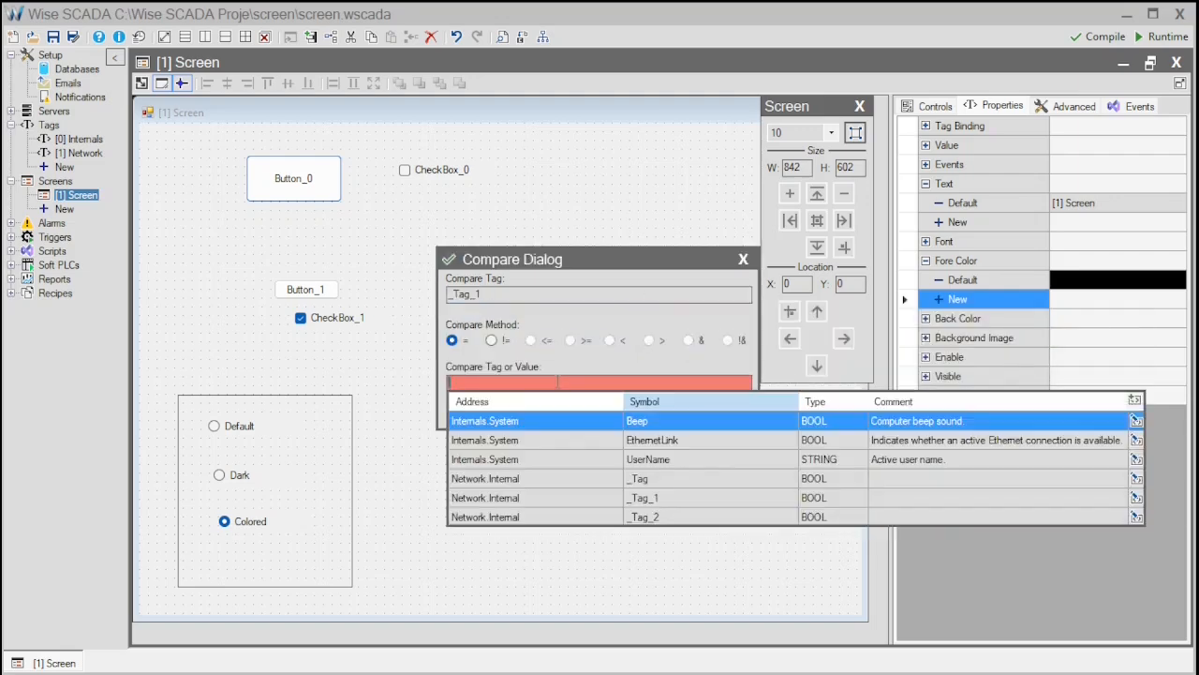
type("\"true\"")
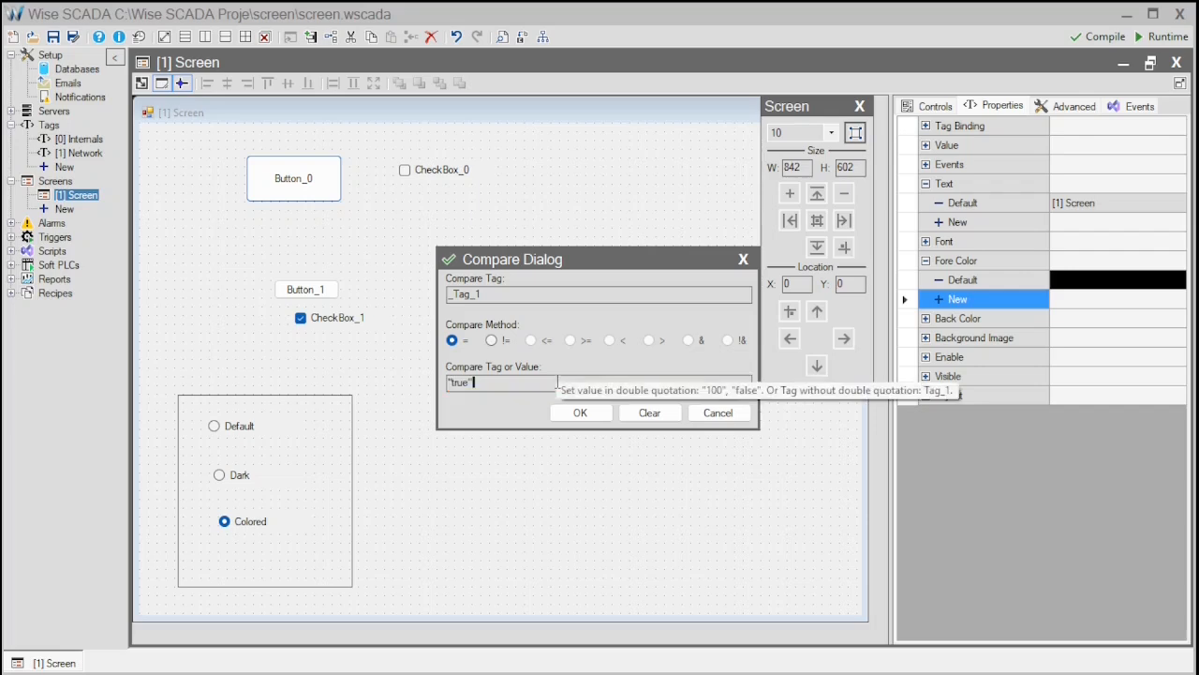
left_click(580, 413)
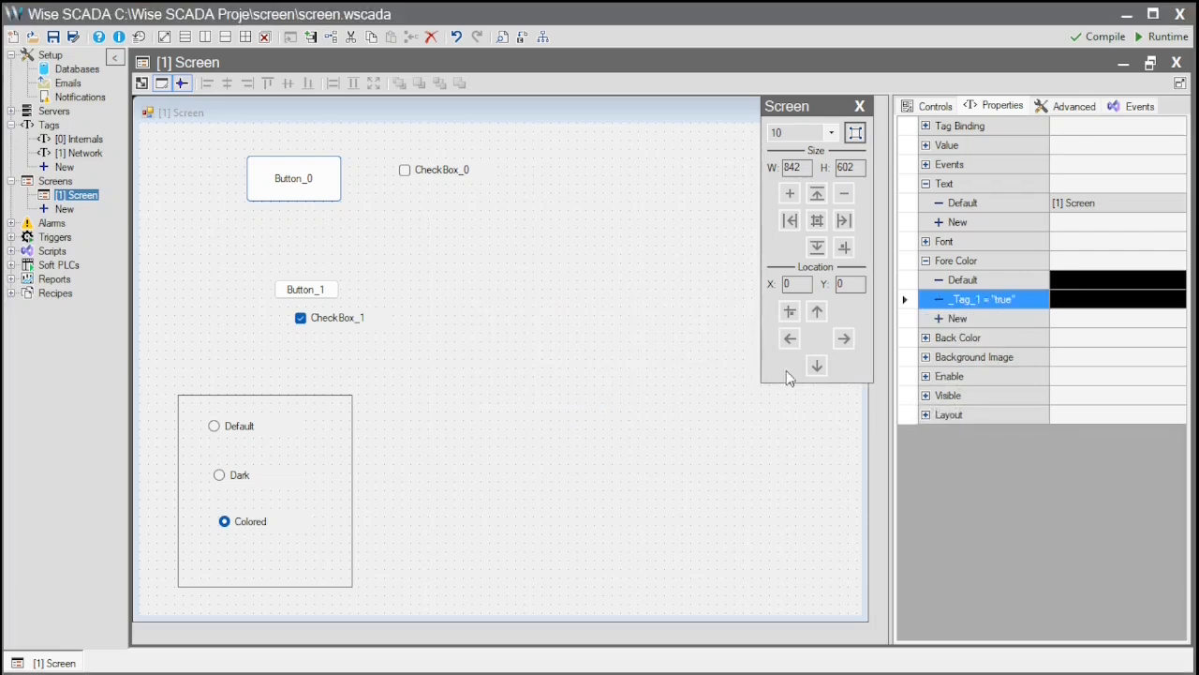
Set the screen's fore color for the _Tag_1 = "true" condition to white (255.255.255).
left_click(1090, 302)
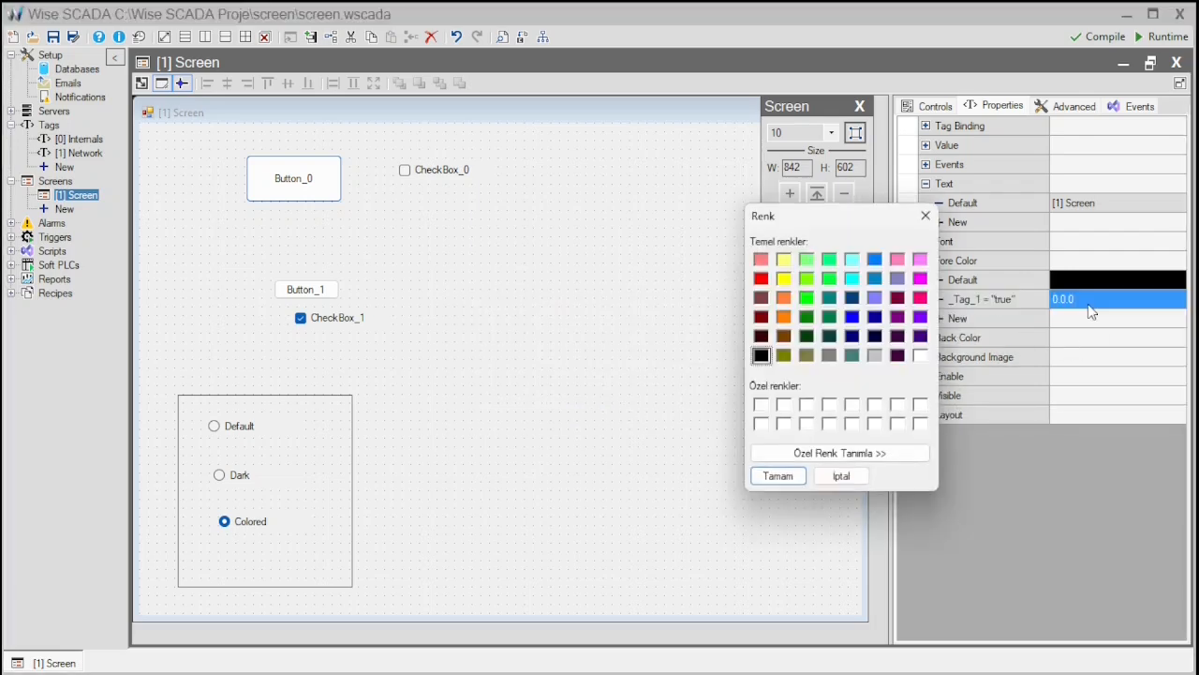
left_click_drag(822, 225, 713, 234)
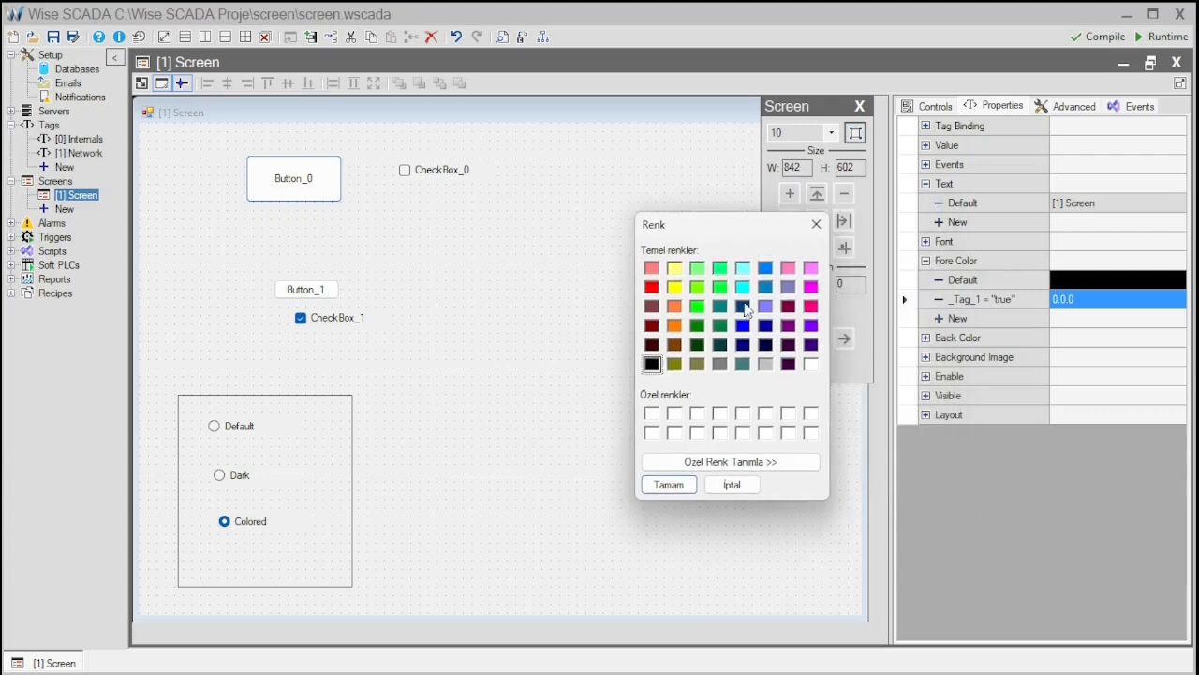
left_click(811, 365)
left_click(669, 484)
Add a second Fore Color condition to the screen that applies when _Tag_2 equals "true".
left_click(974, 319)
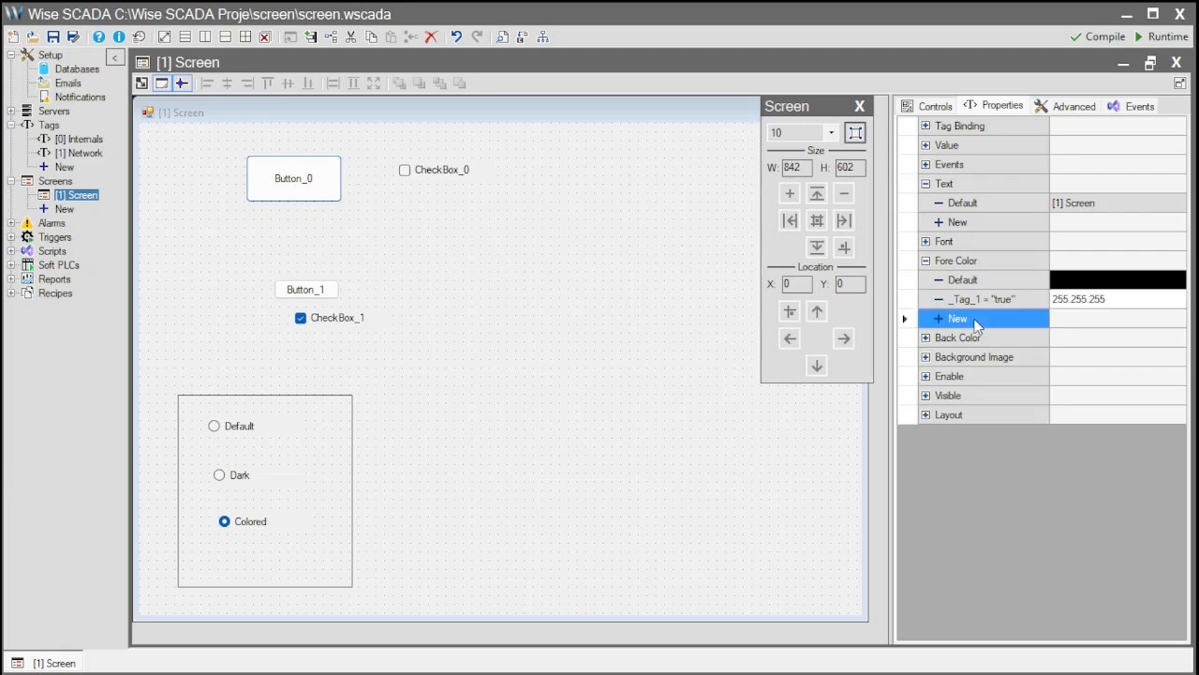
left_click(553, 298)
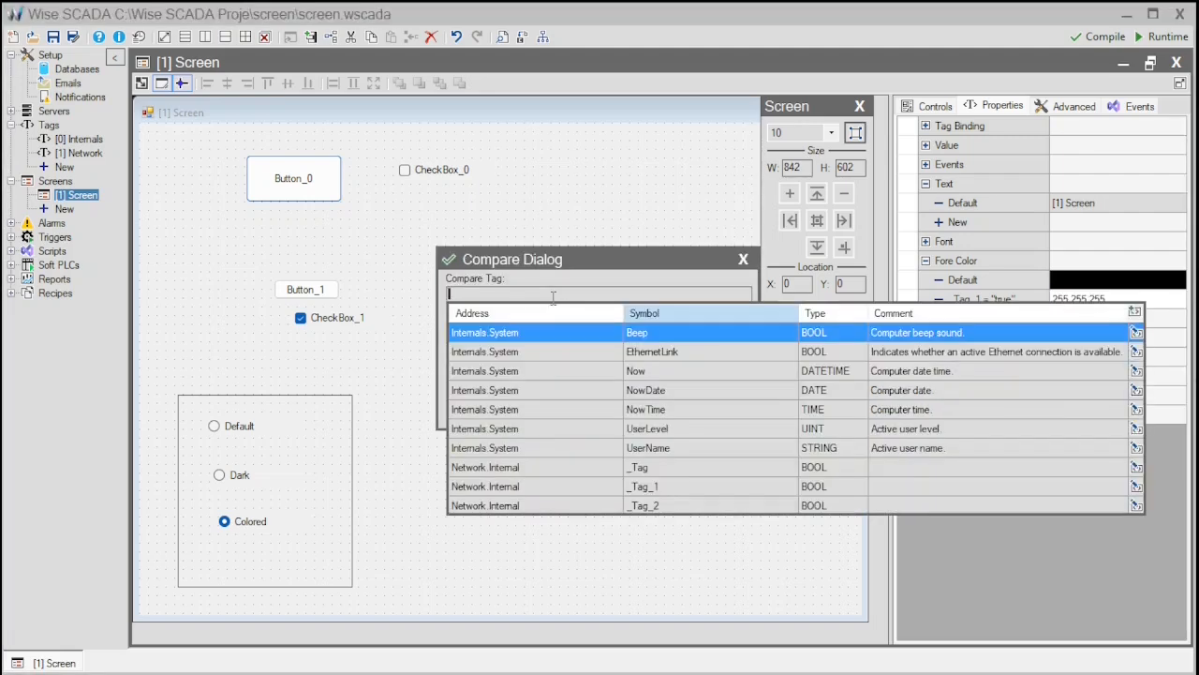
left_click(568, 491)
left_click(520, 385)
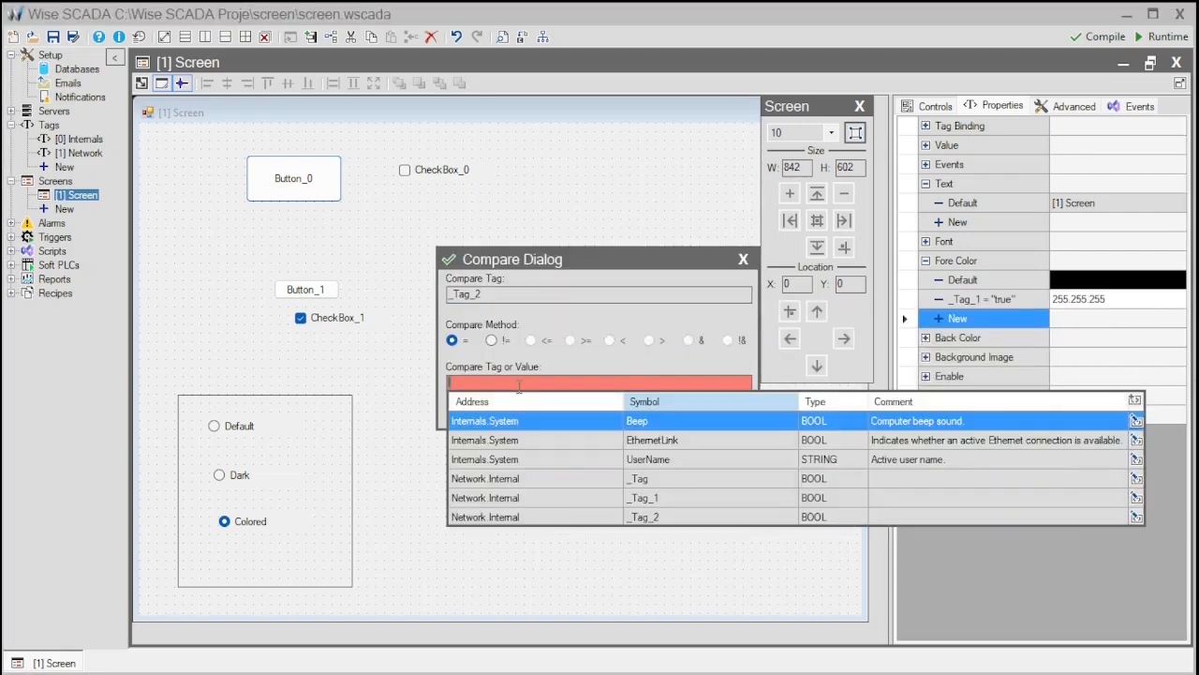
type("\"tr")
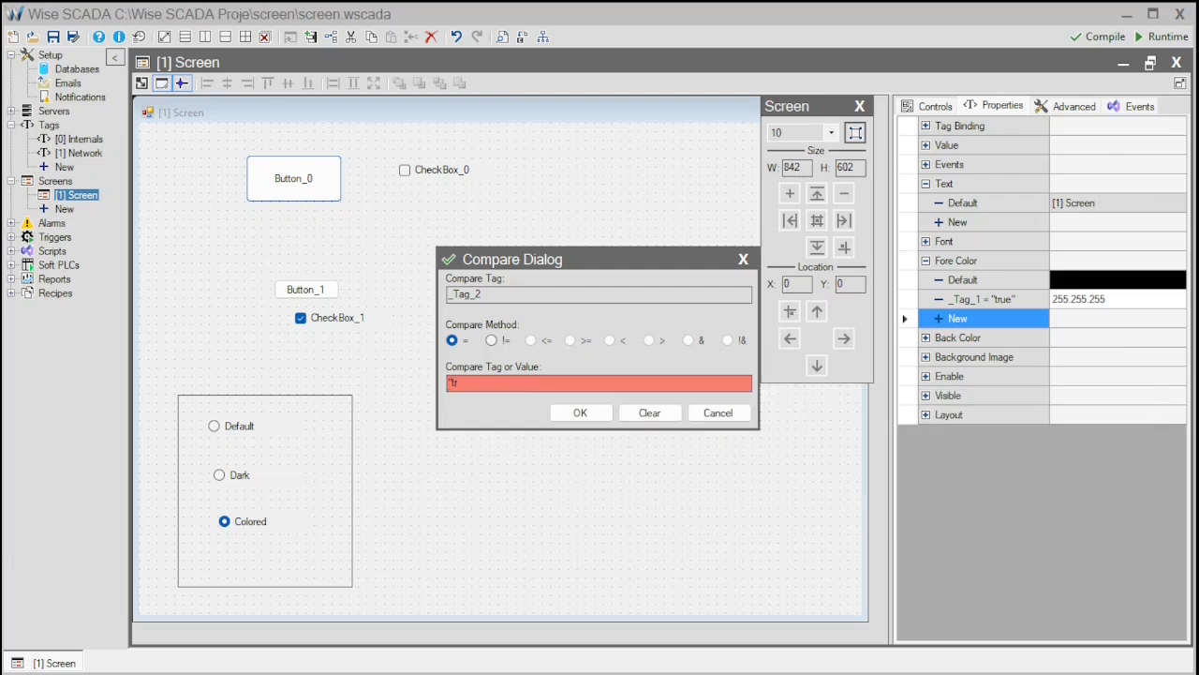
type("ue\"")
left_click(575, 413)
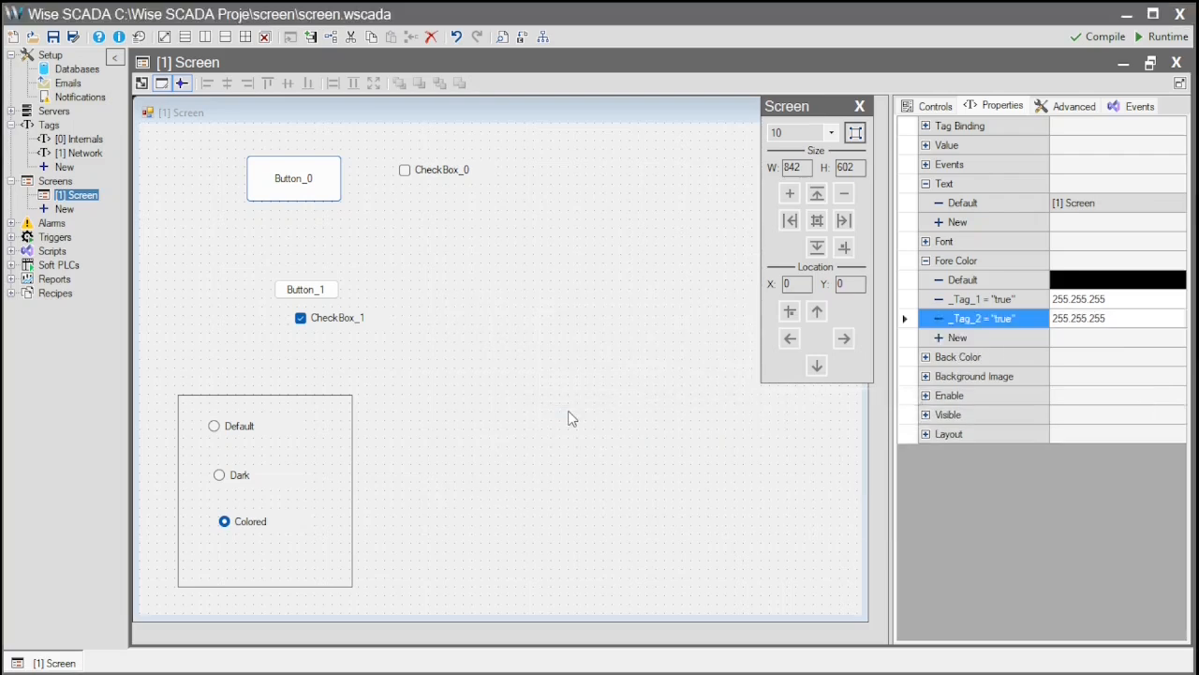
Set the screen's fore color for the _Tag_2 = "true" condition to yellow (255.255.0).
left_click(1084, 323)
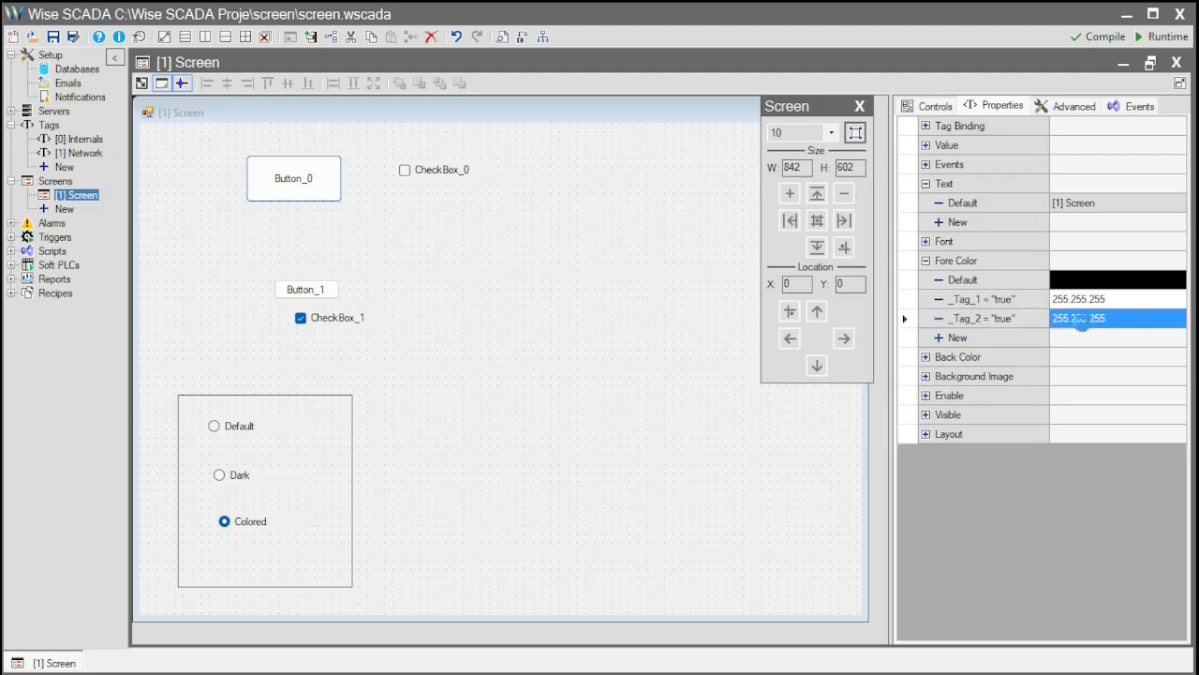
left_click(1084, 324)
left_click(783, 279)
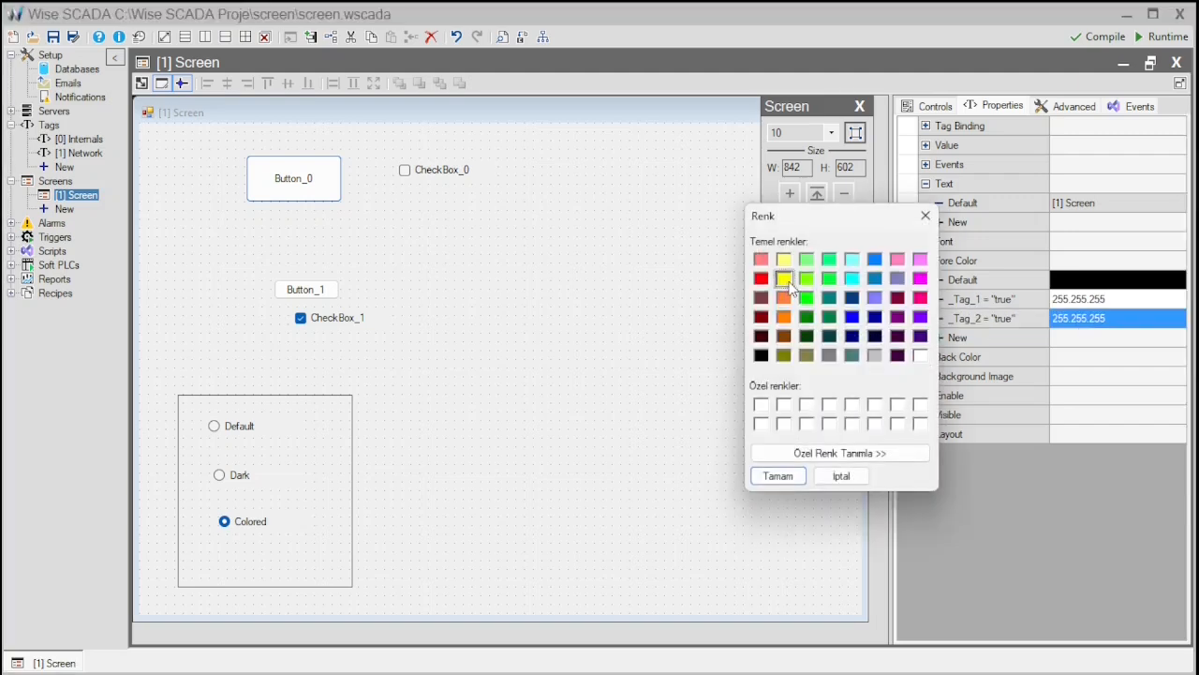
left_click(784, 478)
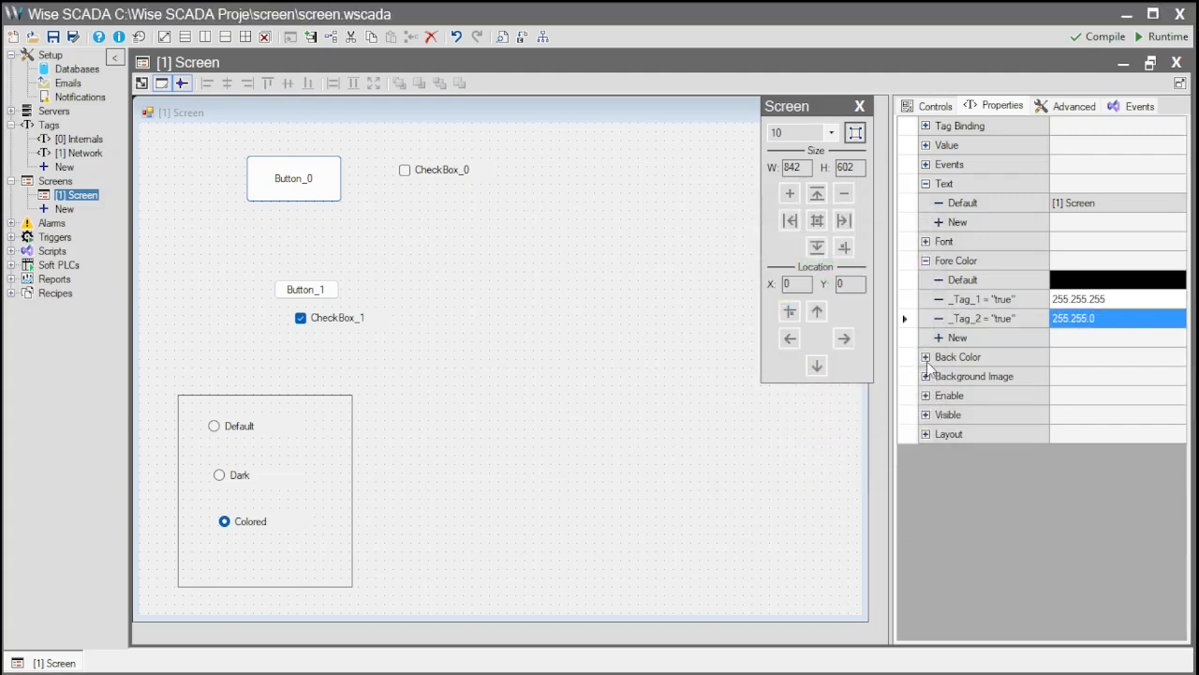
Reuse the _Tag_1 = "true" and _Tag_2 = "true" conditions under the screen's Back Color property.
left_click(926, 357)
left_click(986, 319)
left_click(981, 391)
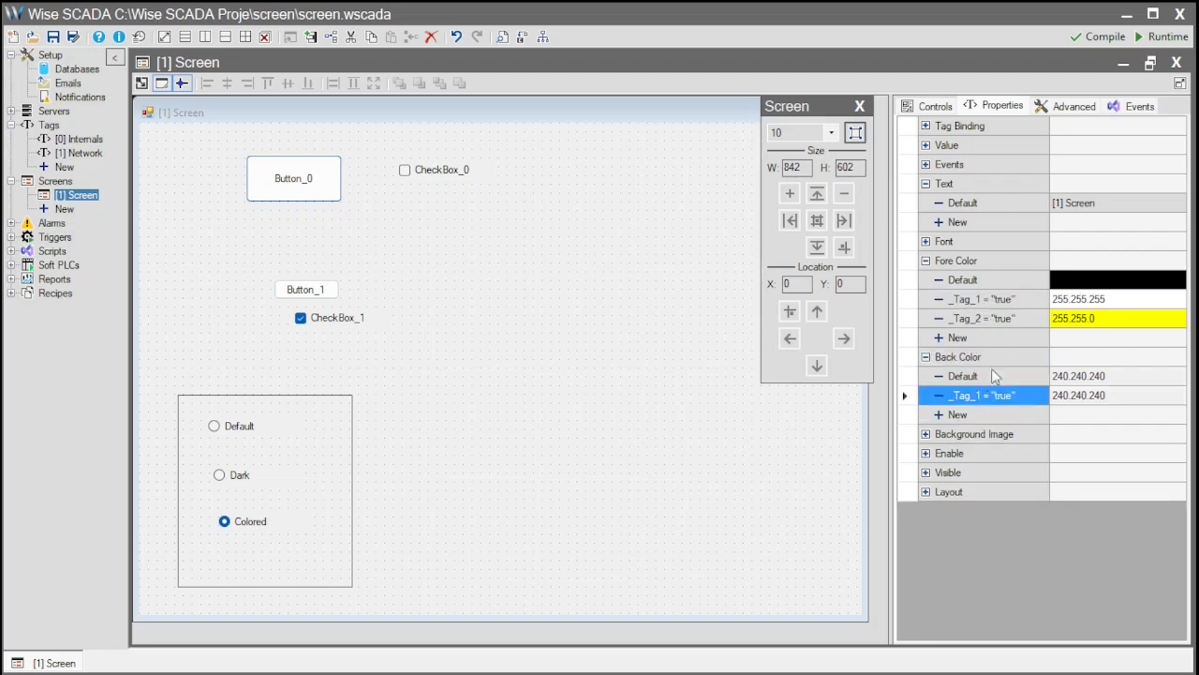
left_click(990, 414)
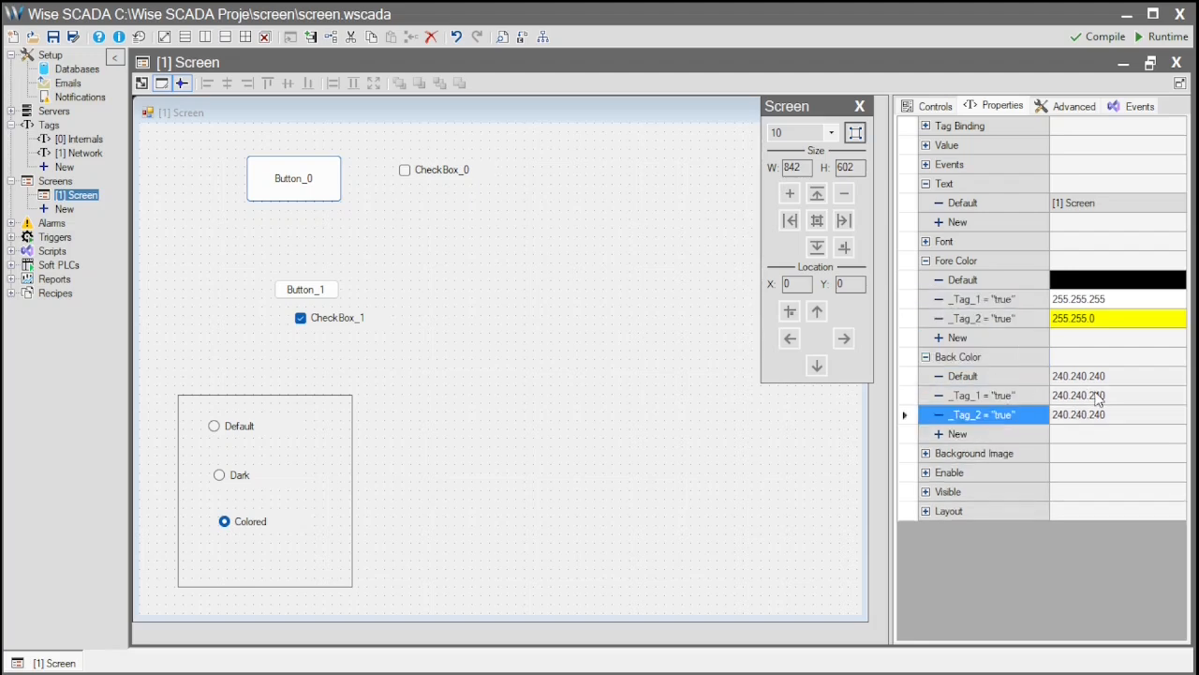
Set the screen's back color for the _Tag_1 = "true" condition to black (0.0.0).
left_click(1099, 395)
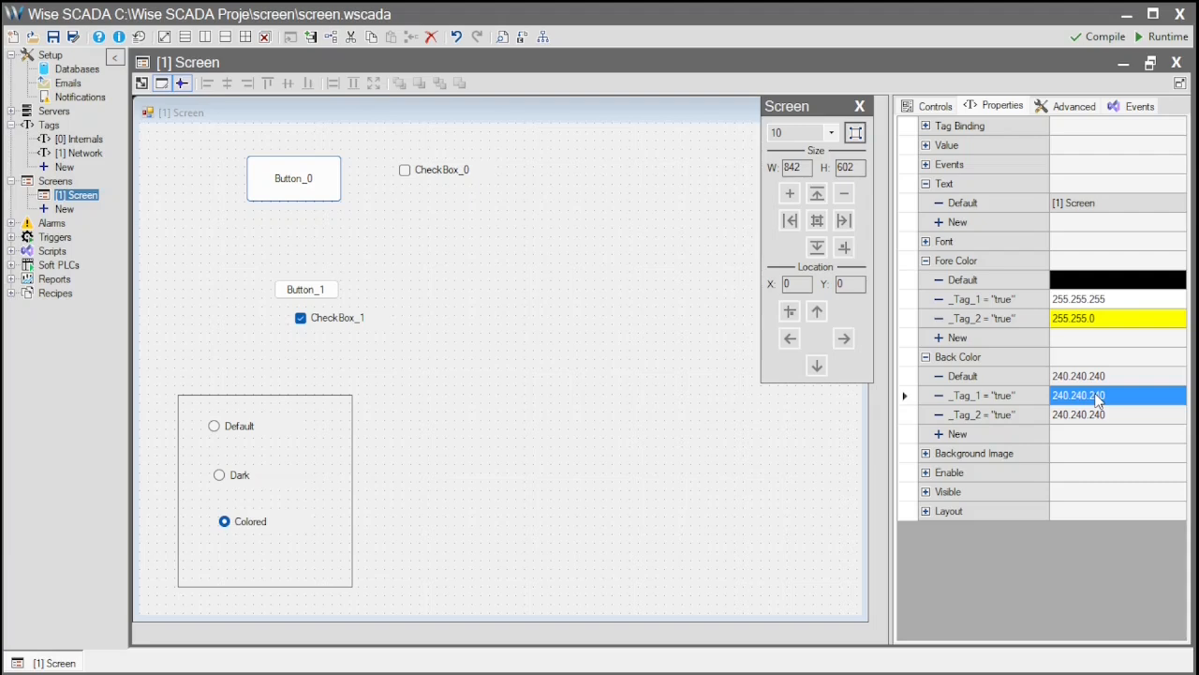
left_click(1098, 395)
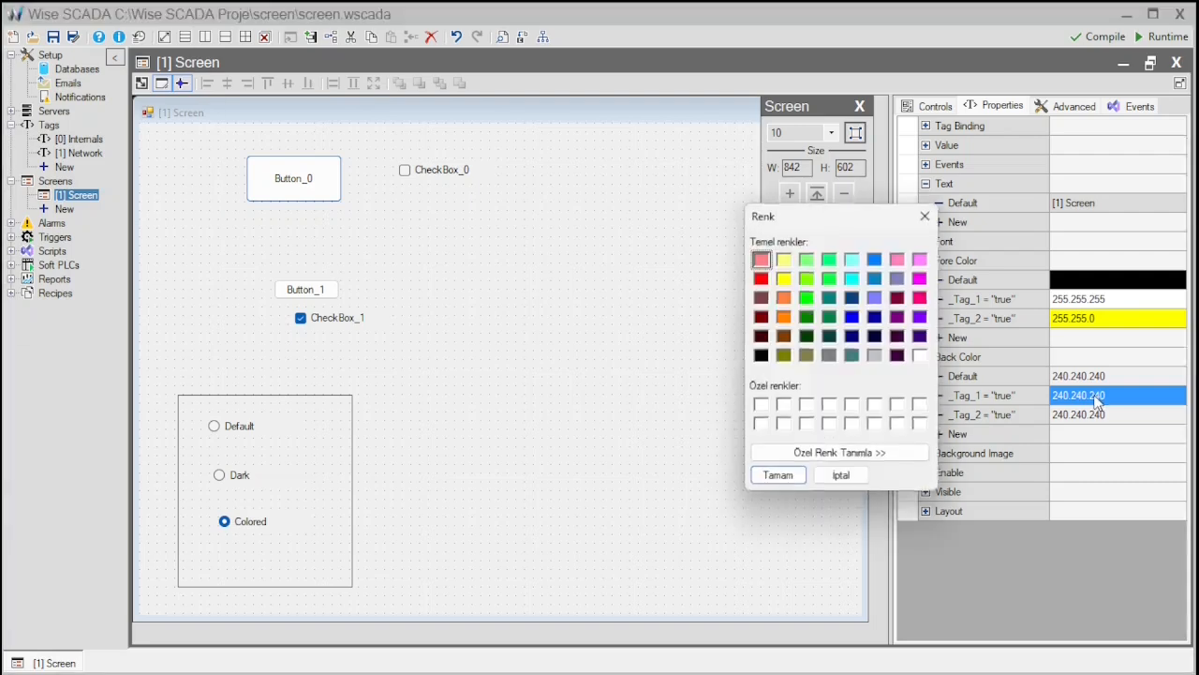
left_click(762, 356)
left_click(777, 476)
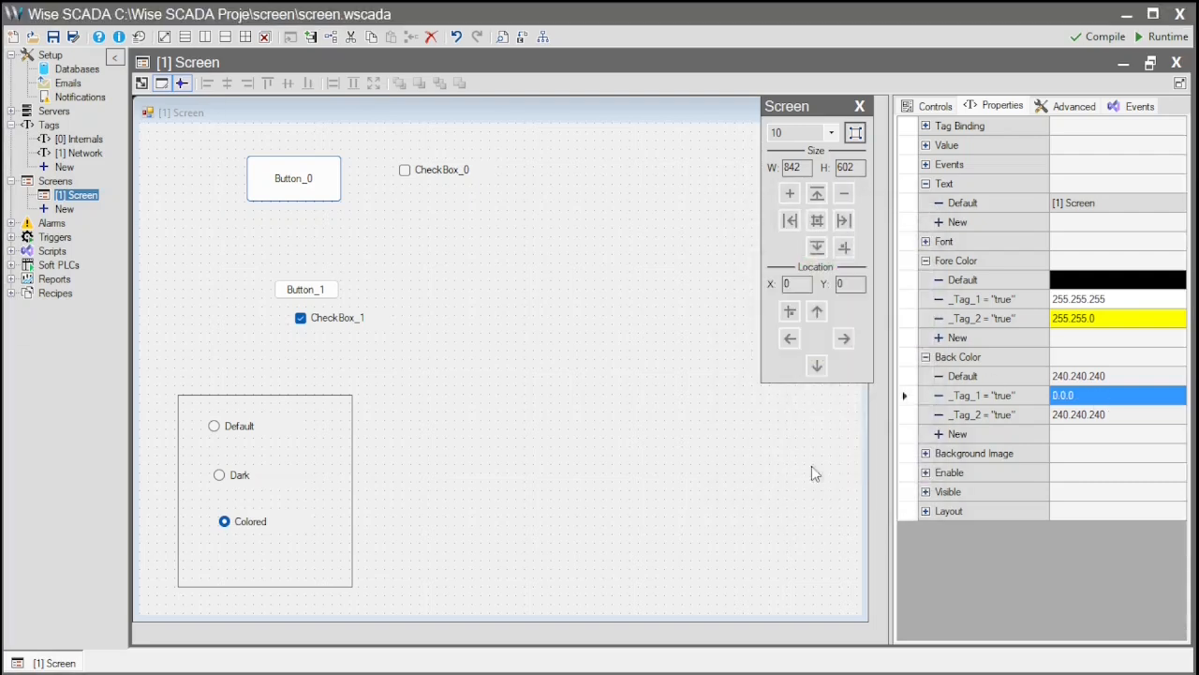
Set the screen's back color for the _Tag_2 = "true" condition to red (255.0.0).
left_click(1093, 418)
left_click(1094, 418)
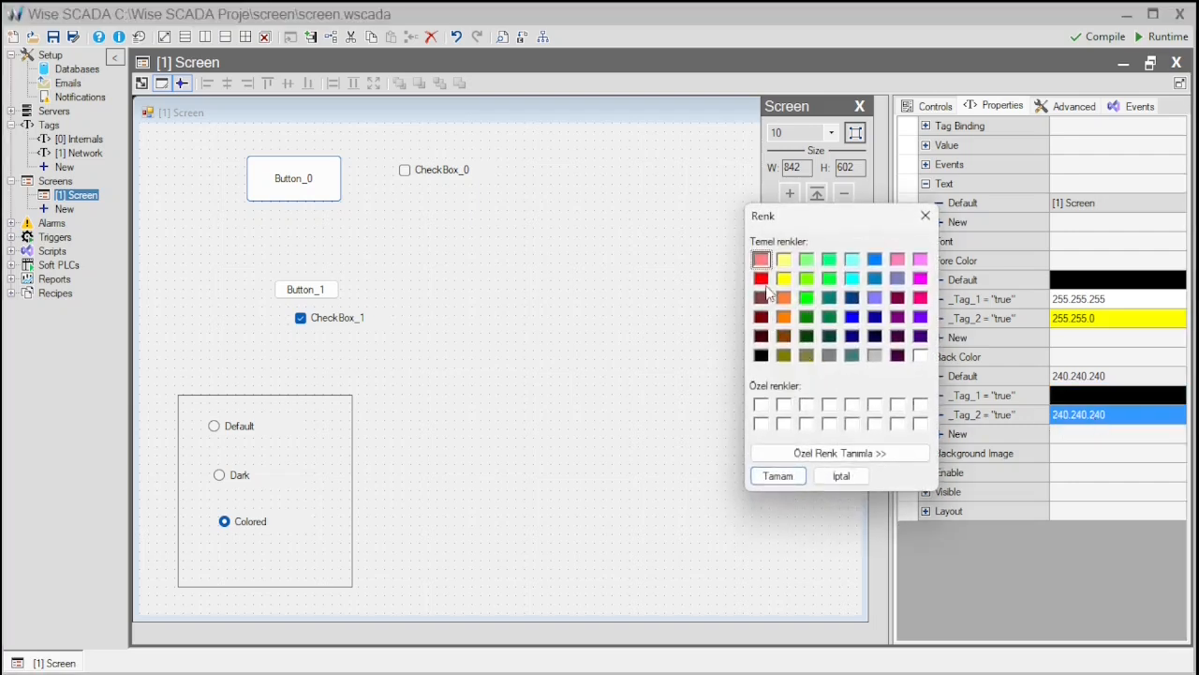
left_click(761, 278)
left_click(778, 476)
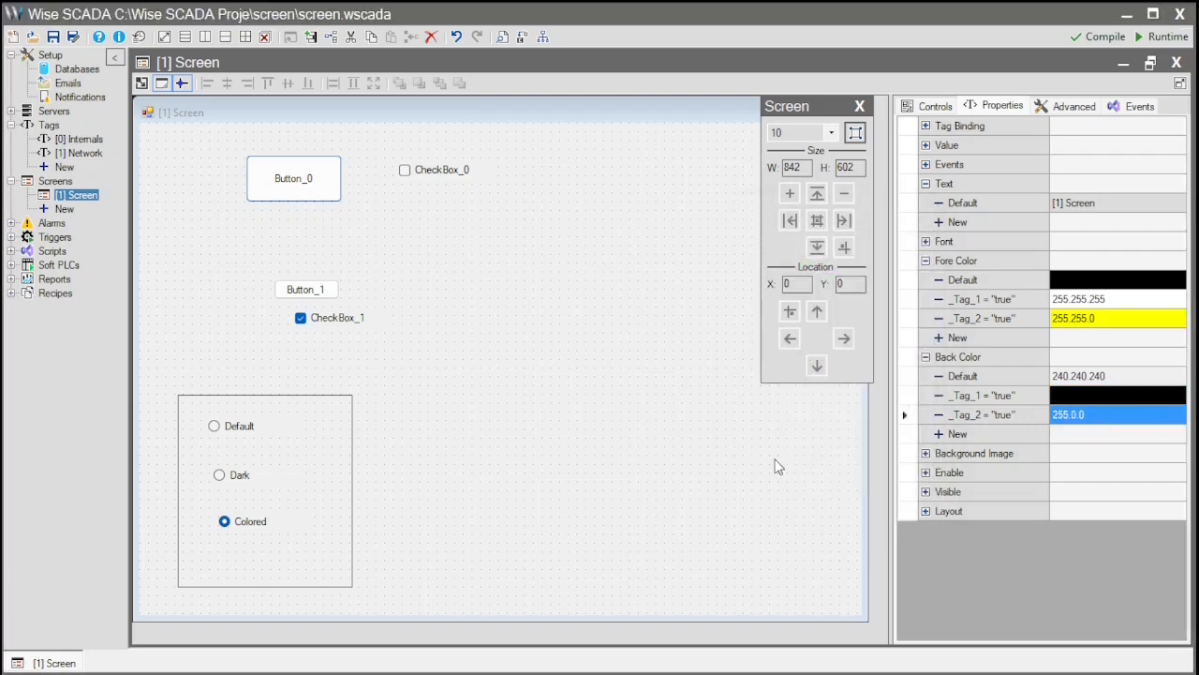
Save the project and run it, test the Dark, Colored and Default radio buttons, and close the runtime window.
left_click(1162, 37)
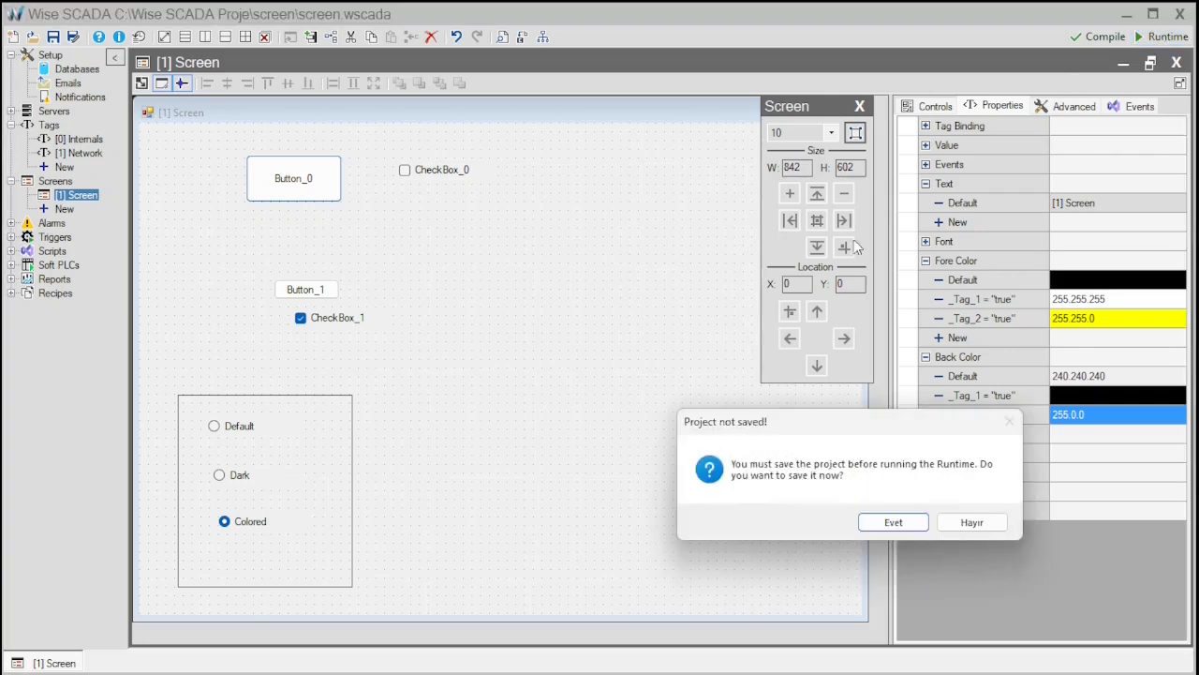
left_click(893, 522)
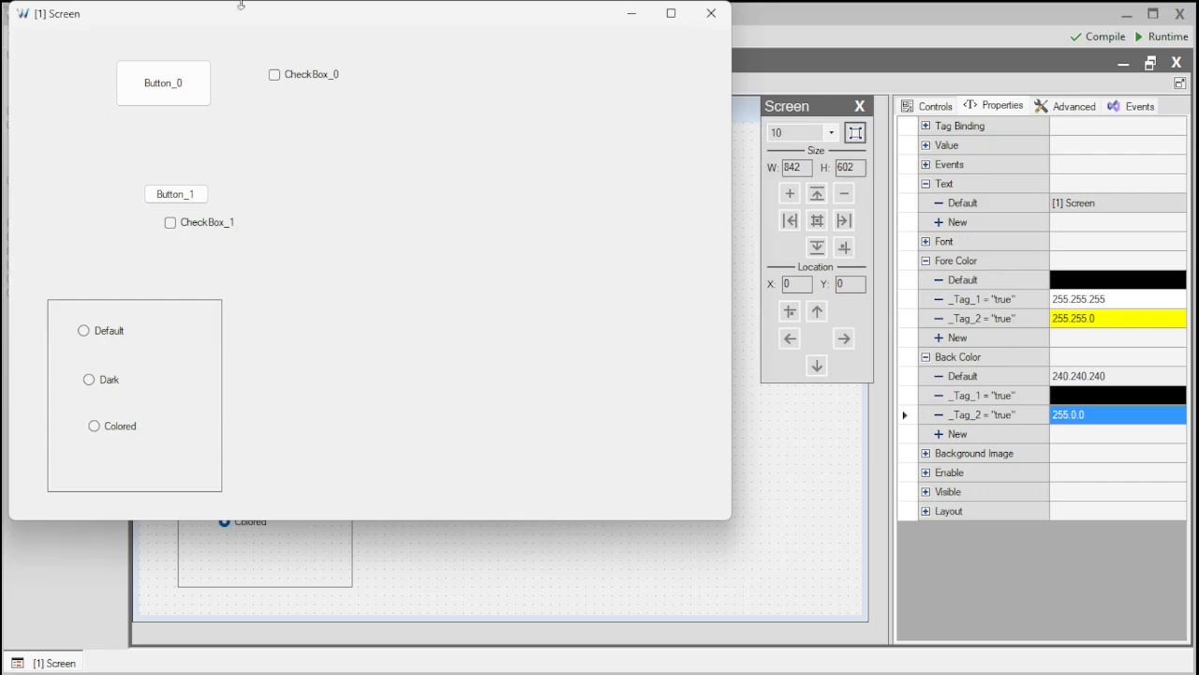
left_click(110, 382)
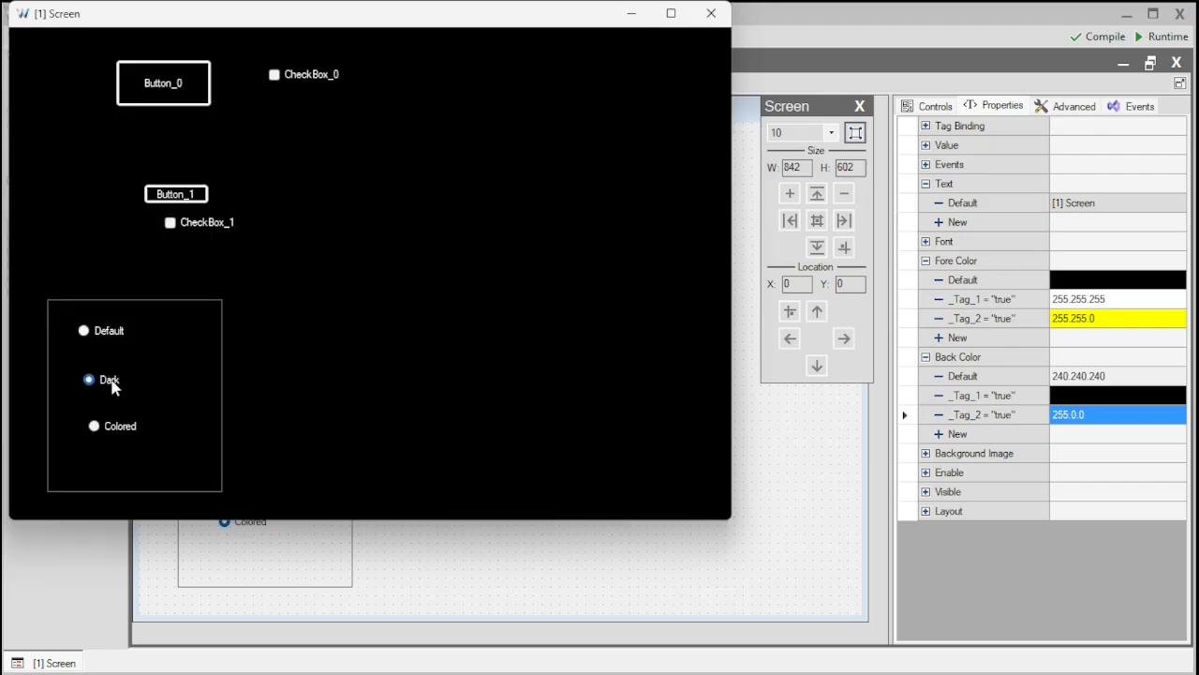
left_click(125, 430)
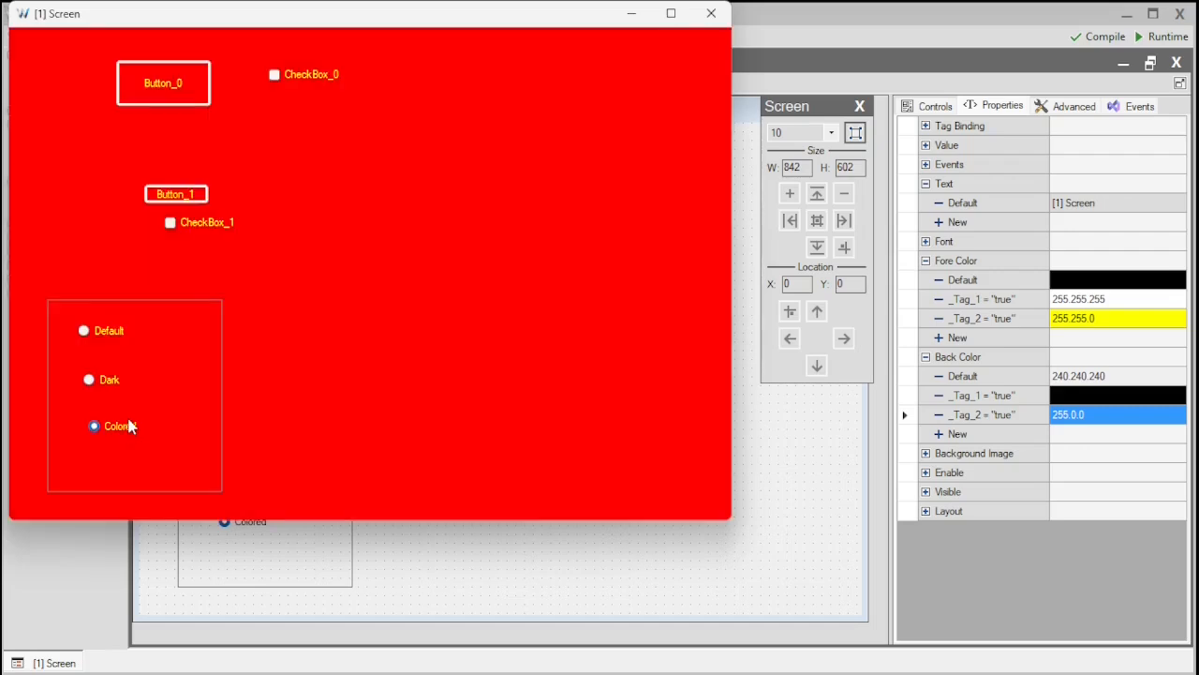
left_click(108, 332)
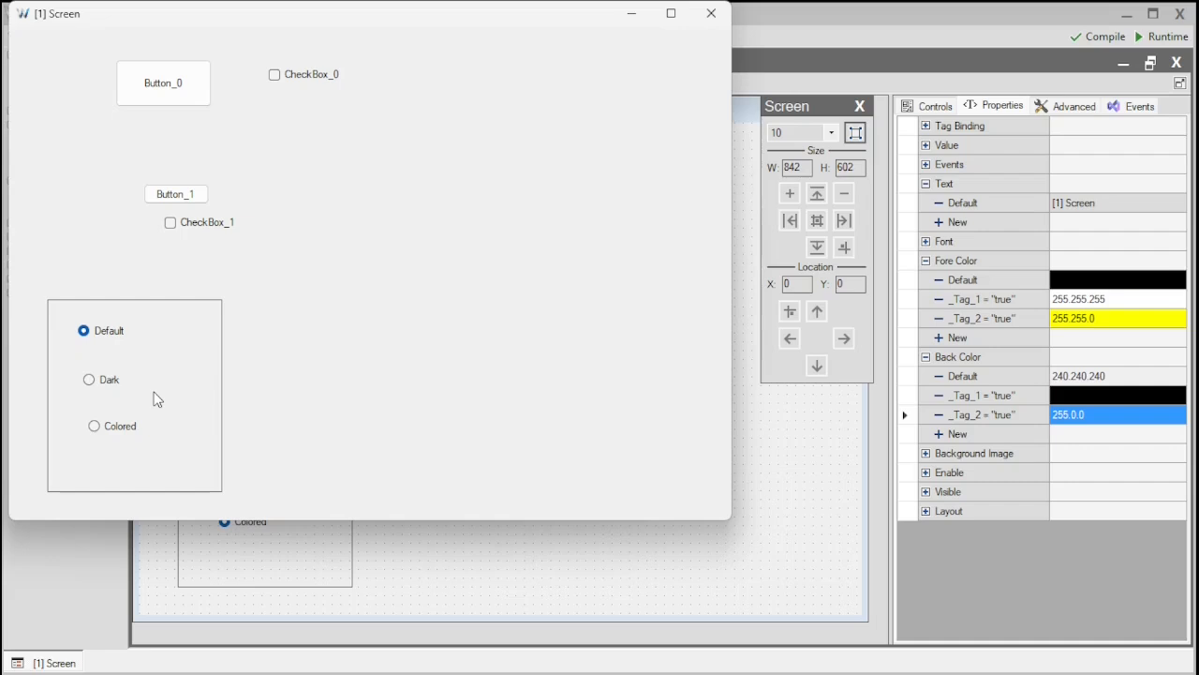
left_click(711, 13)
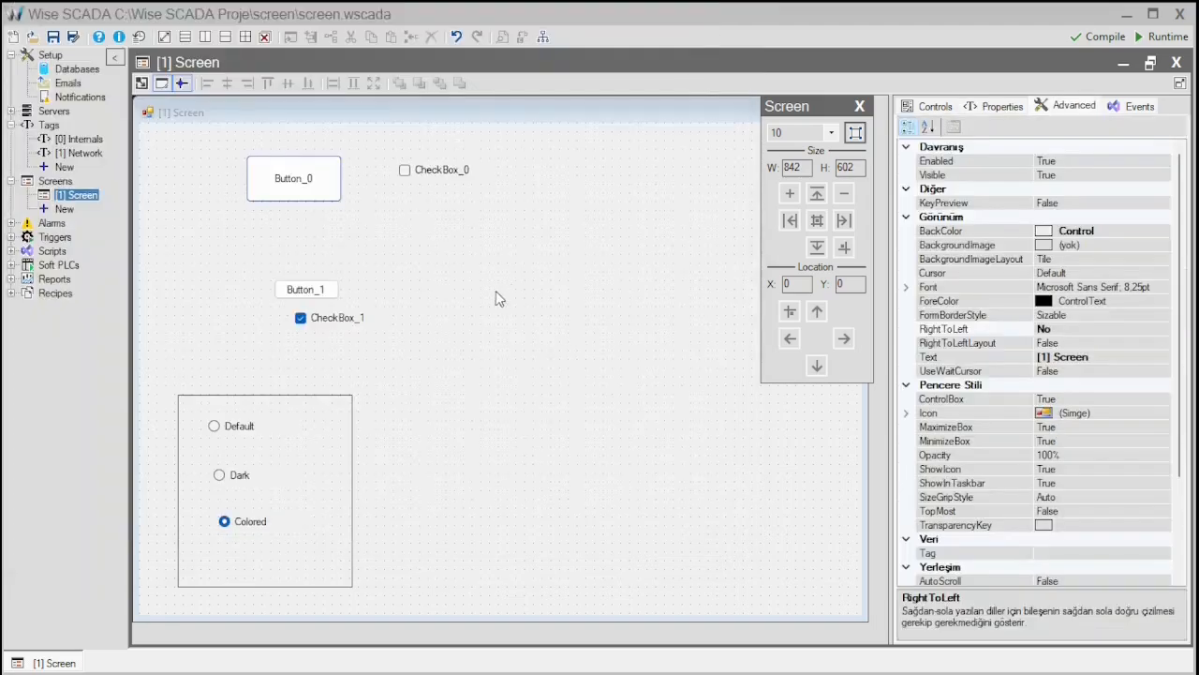
Add a third button to the empty area beside CheckBox_1 and enlarge it to about 208 by 125.
left_click(947, 113)
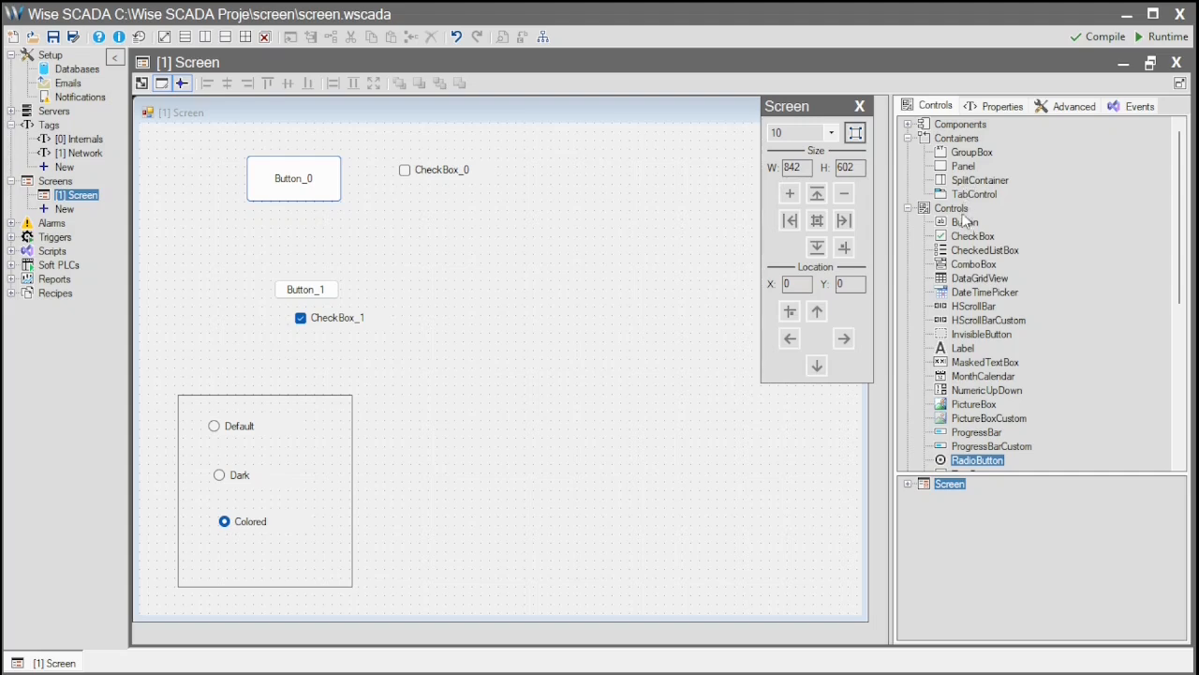
left_click(965, 222)
left_click(501, 277)
left_click_drag(537, 291, 650, 375)
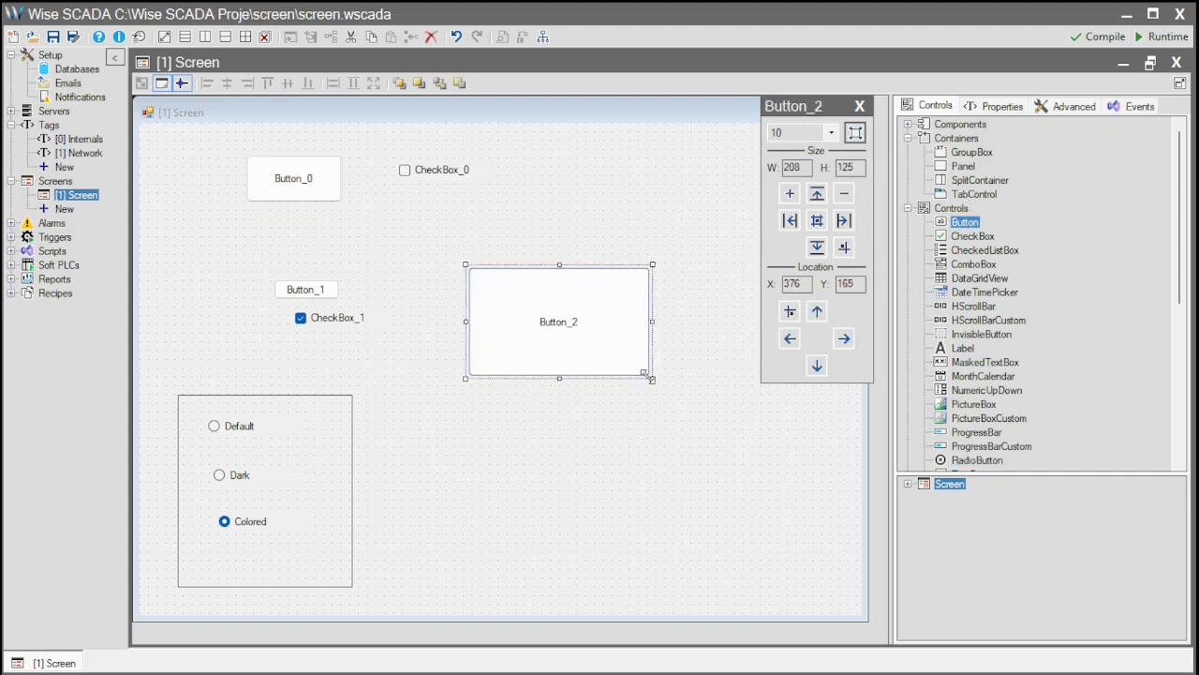
Set Button_2's BackColor to Lime in its advanced properties.
left_click(1075, 109)
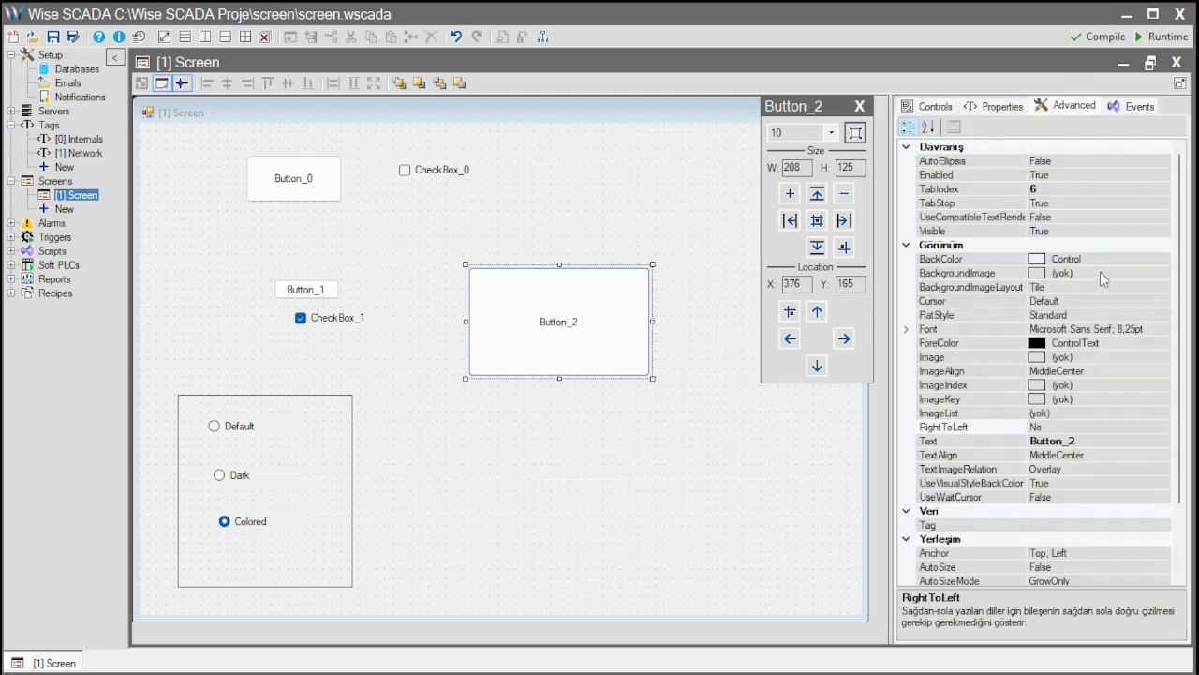
left_click(1167, 260)
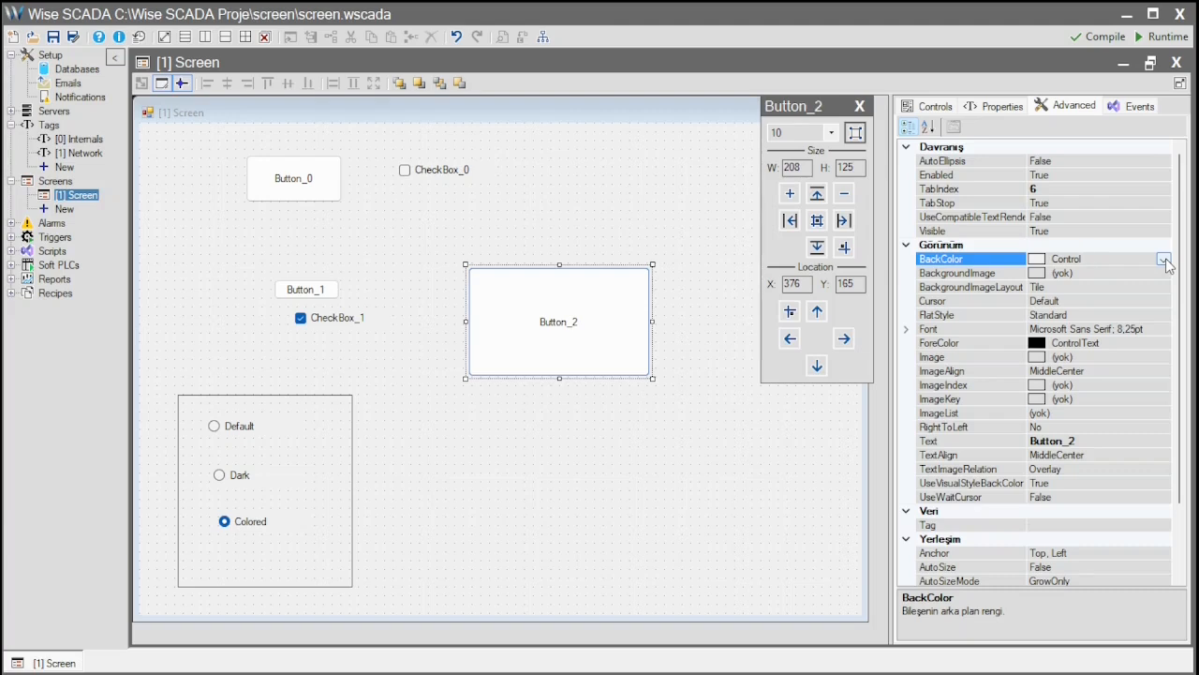
left_click(1164, 260)
left_click(1020, 278)
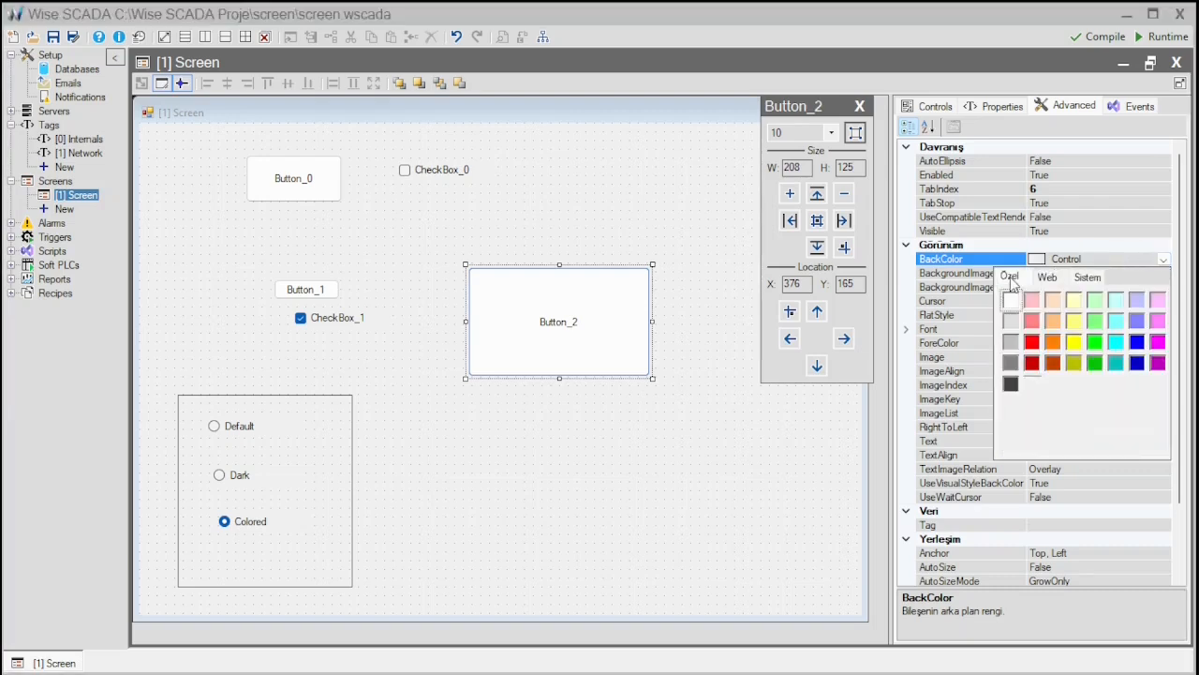
left_click(1094, 342)
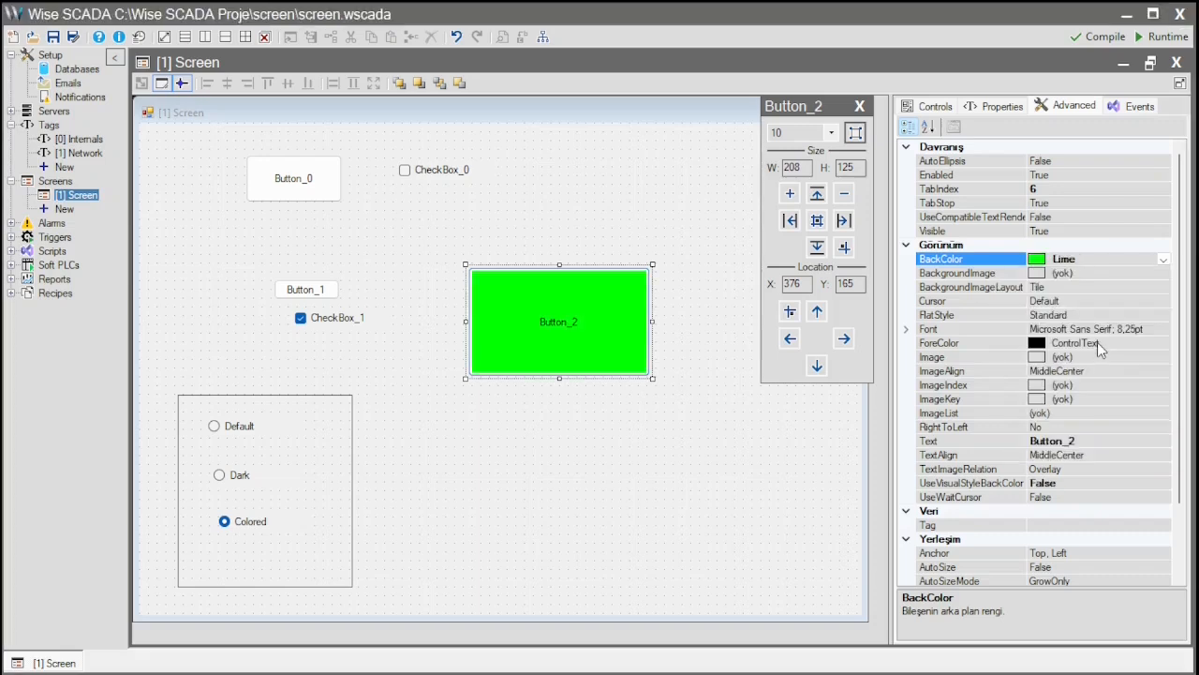
Set Button_2's ForeColor to blue from the custom color palette, and return the selection to the screen.
left_click(1137, 345)
left_click(1163, 343)
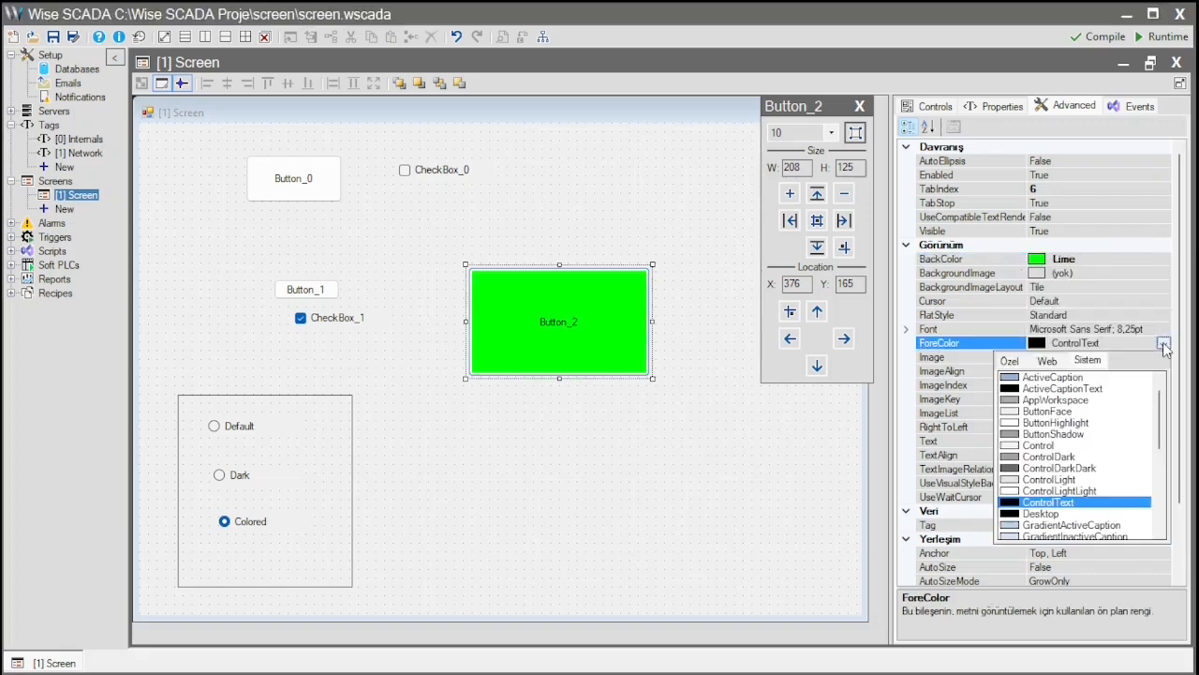
left_click(1010, 363)
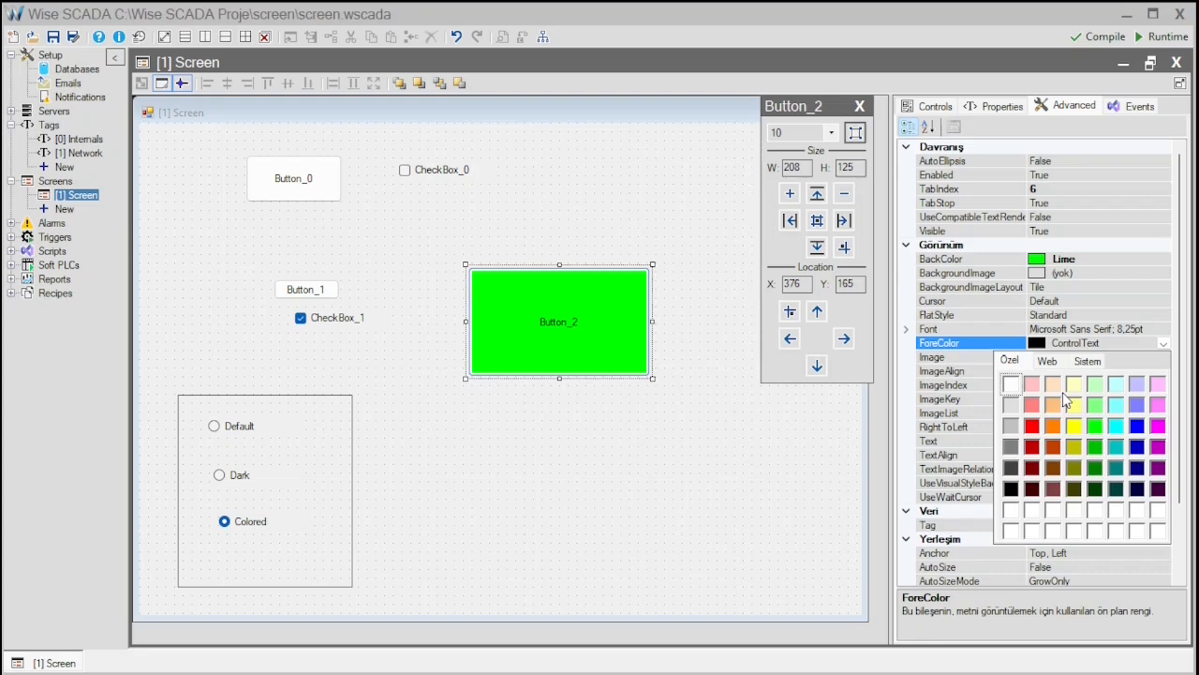
left_click(1101, 428)
left_click(745, 260)
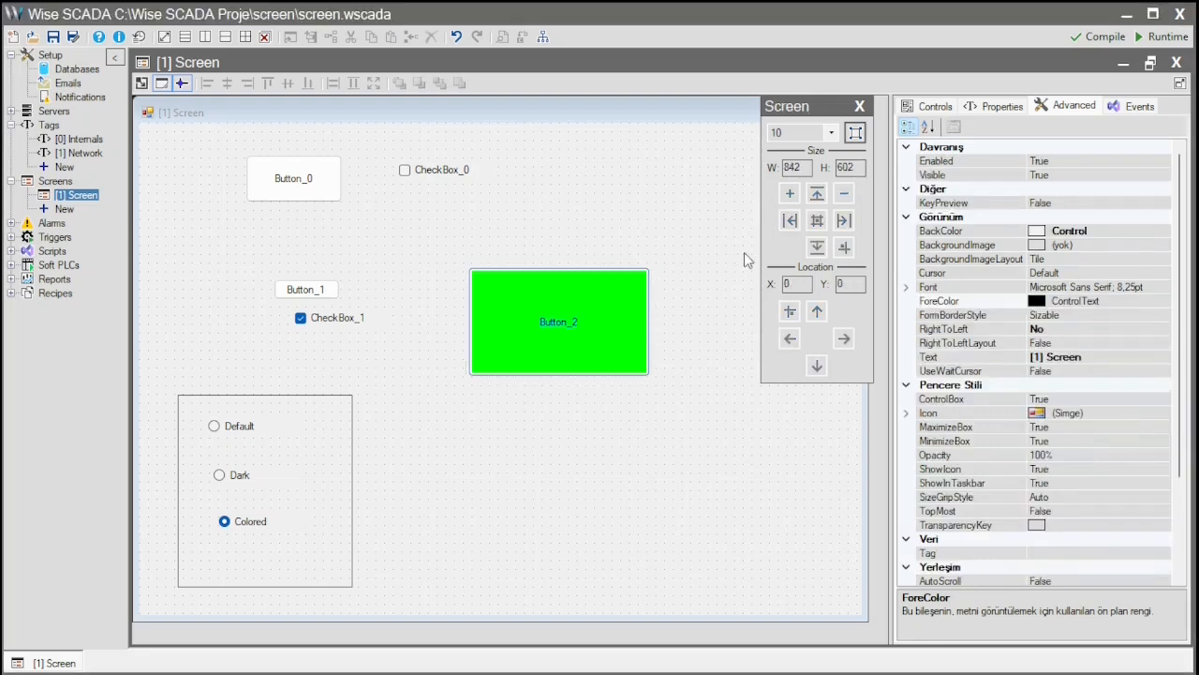
Save and run the project, switch through Dark, Colored and Default to check Button_2's colors, and close the runtime window.
left_click(1158, 42)
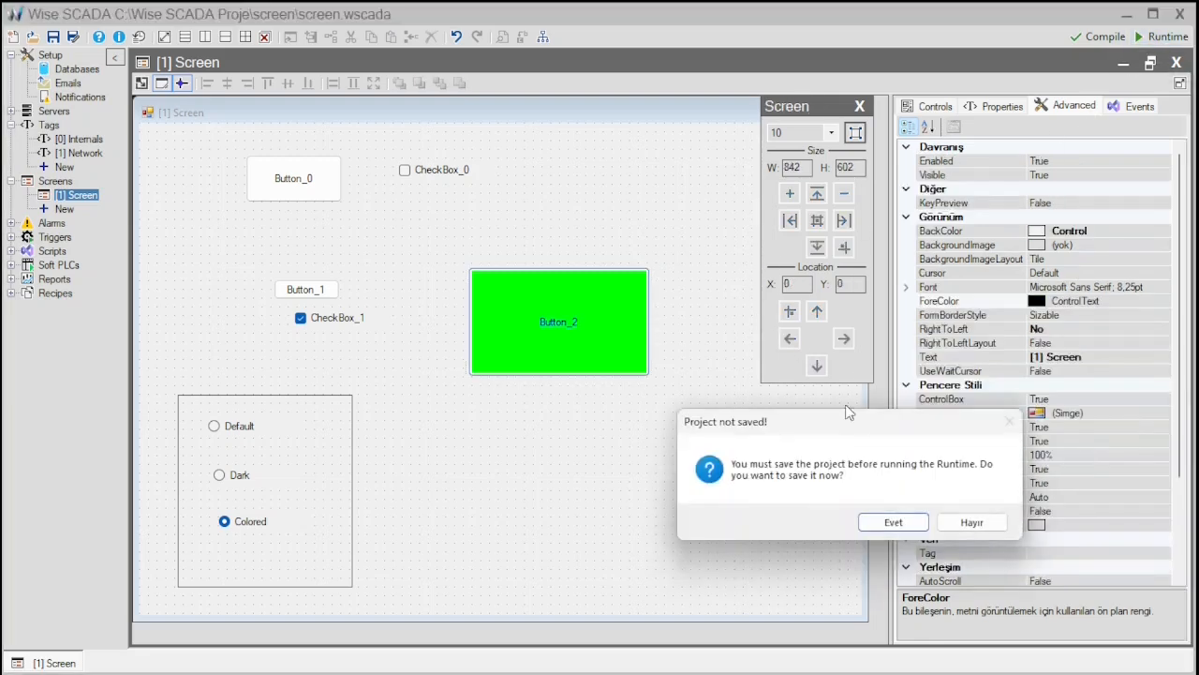
left_click(923, 520)
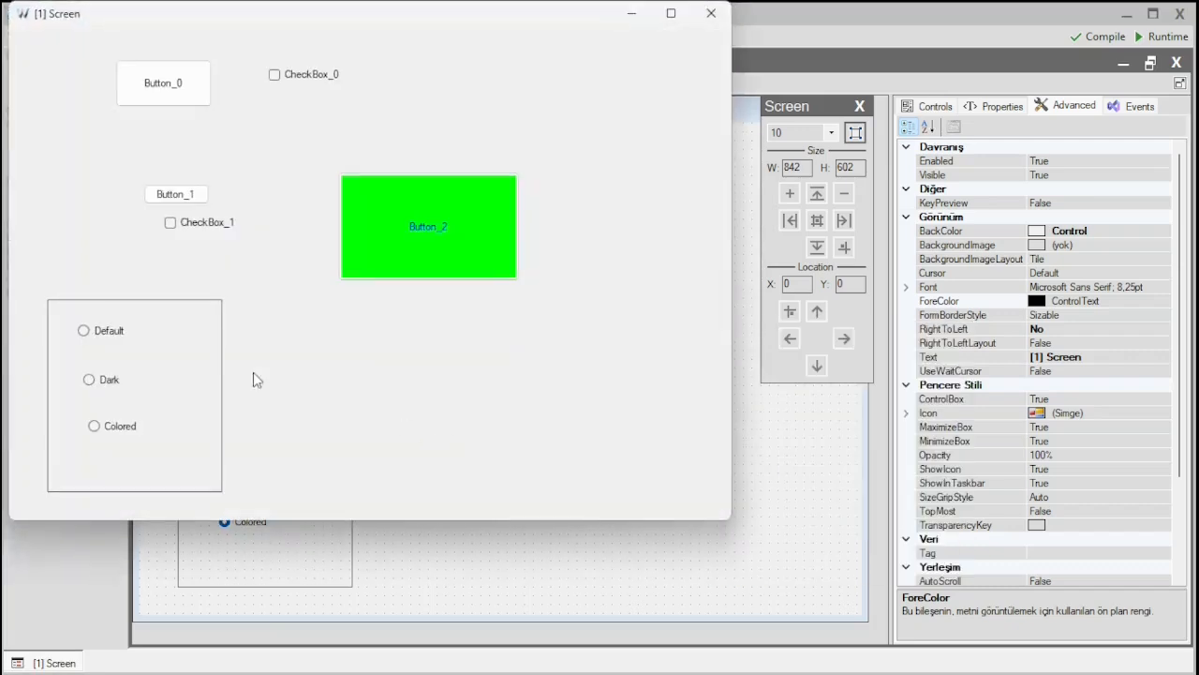
left_click(109, 381)
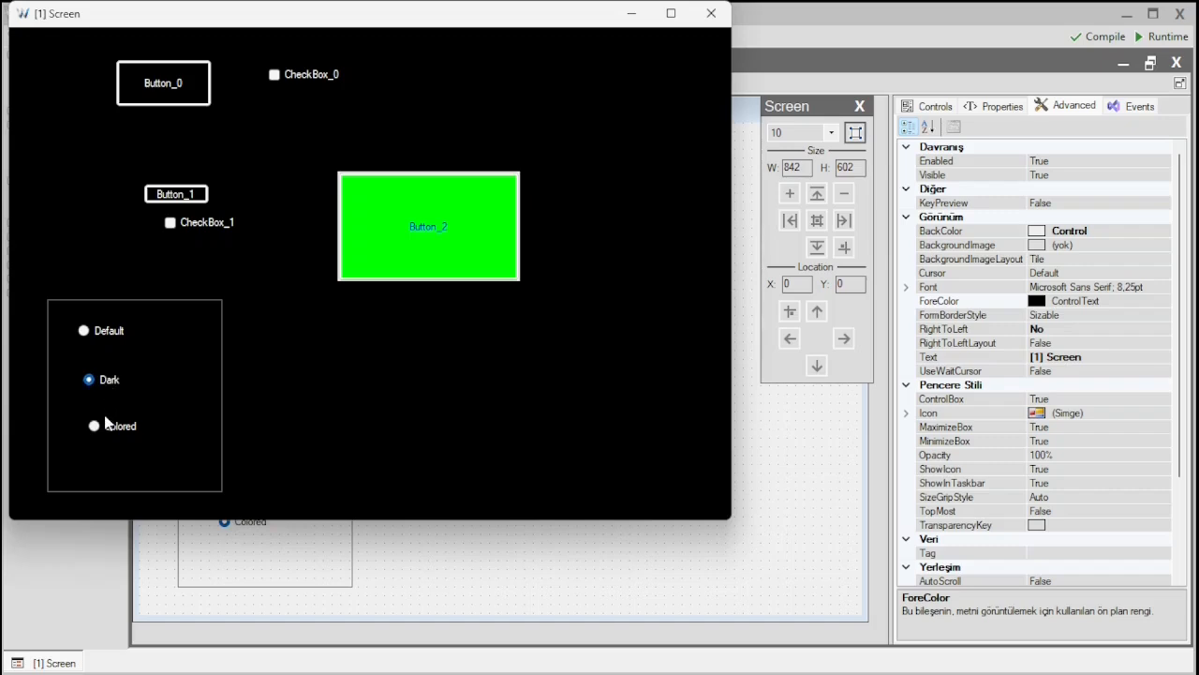
left_click(109, 429)
left_click(105, 330)
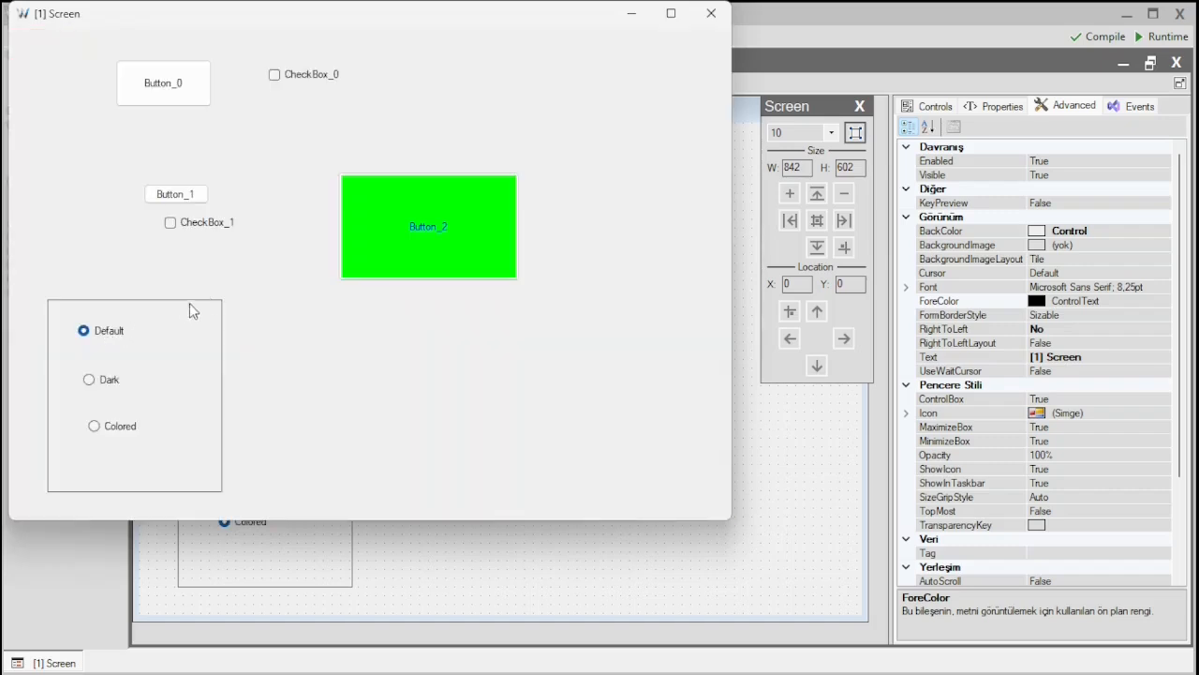
left_click(711, 15)
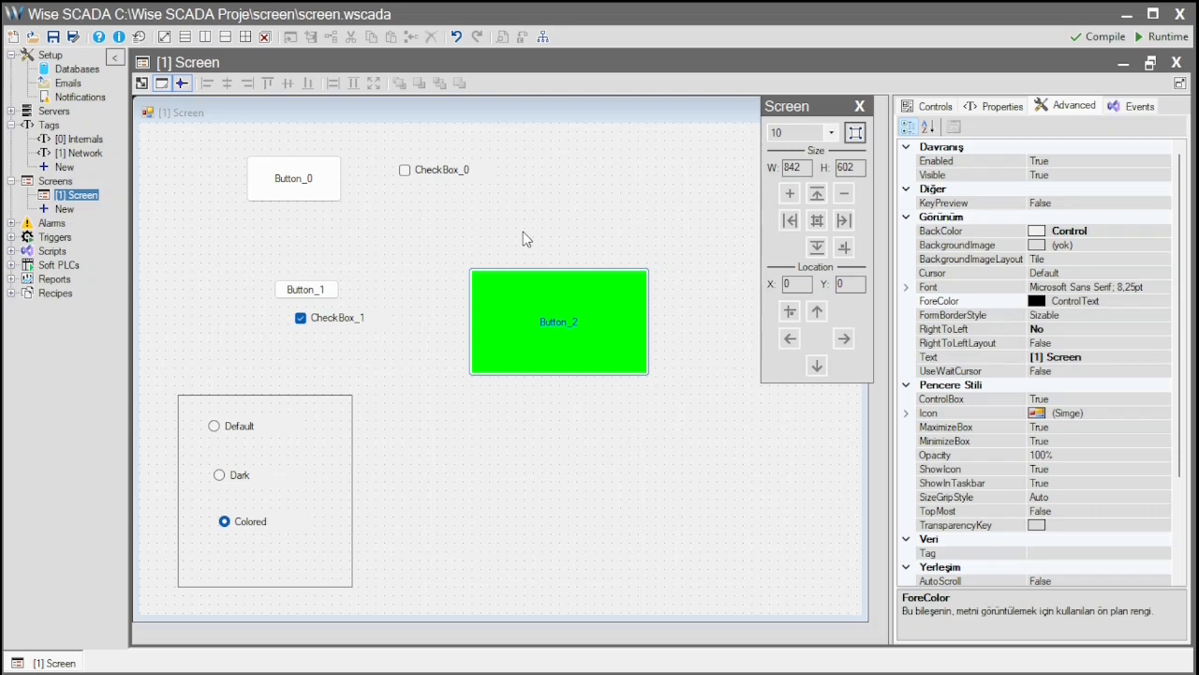
Set the screen's font size to 12, keeping the Microsoft Sans Serif typeface.
left_click(1159, 290)
left_click(1162, 287)
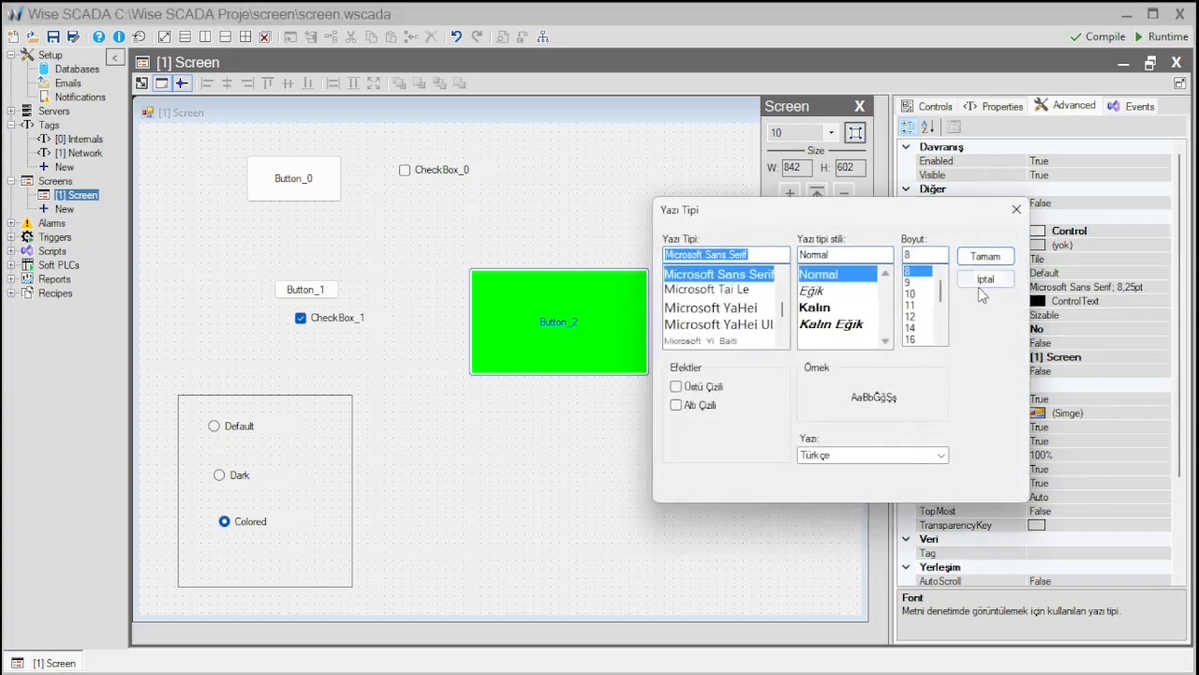
left_click(910, 316)
left_click(984, 258)
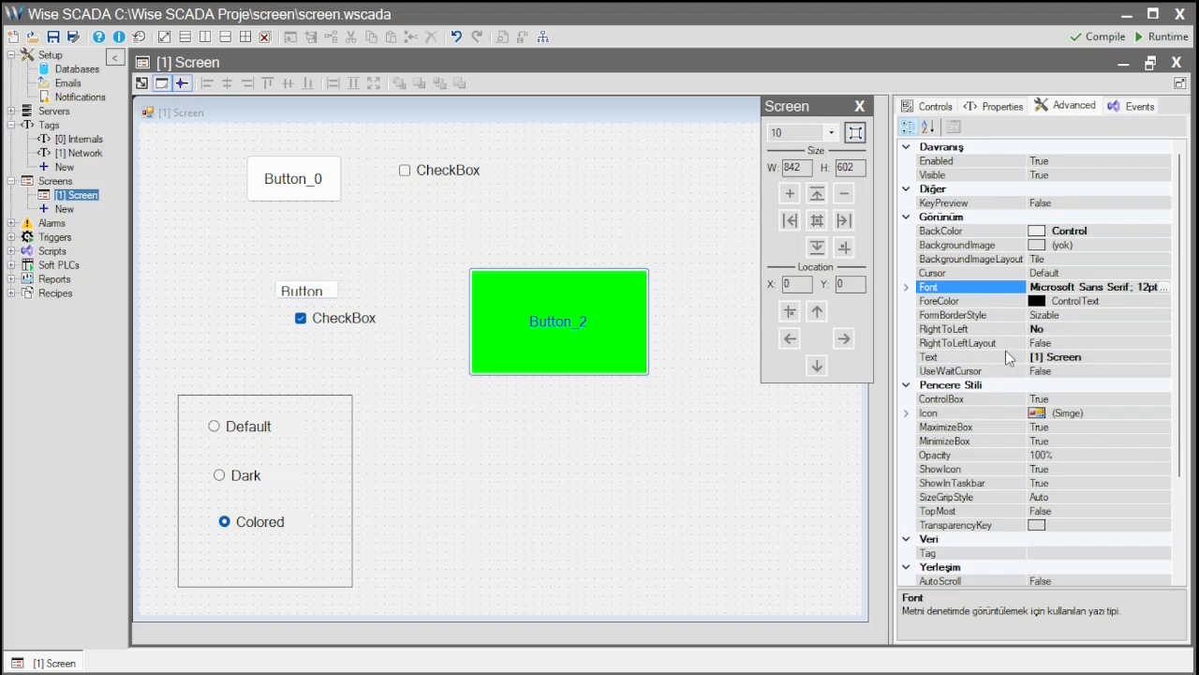
Set the screen's RightToLeft property to Yes.
left_click(1142, 329)
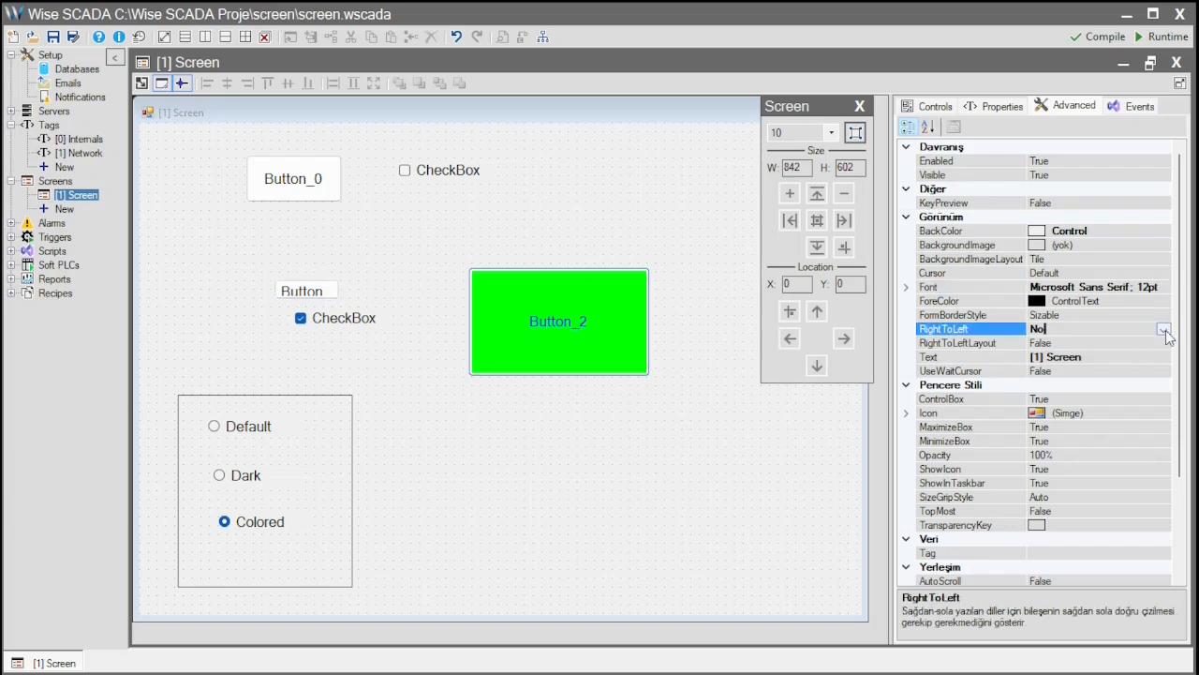
left_click(1164, 331)
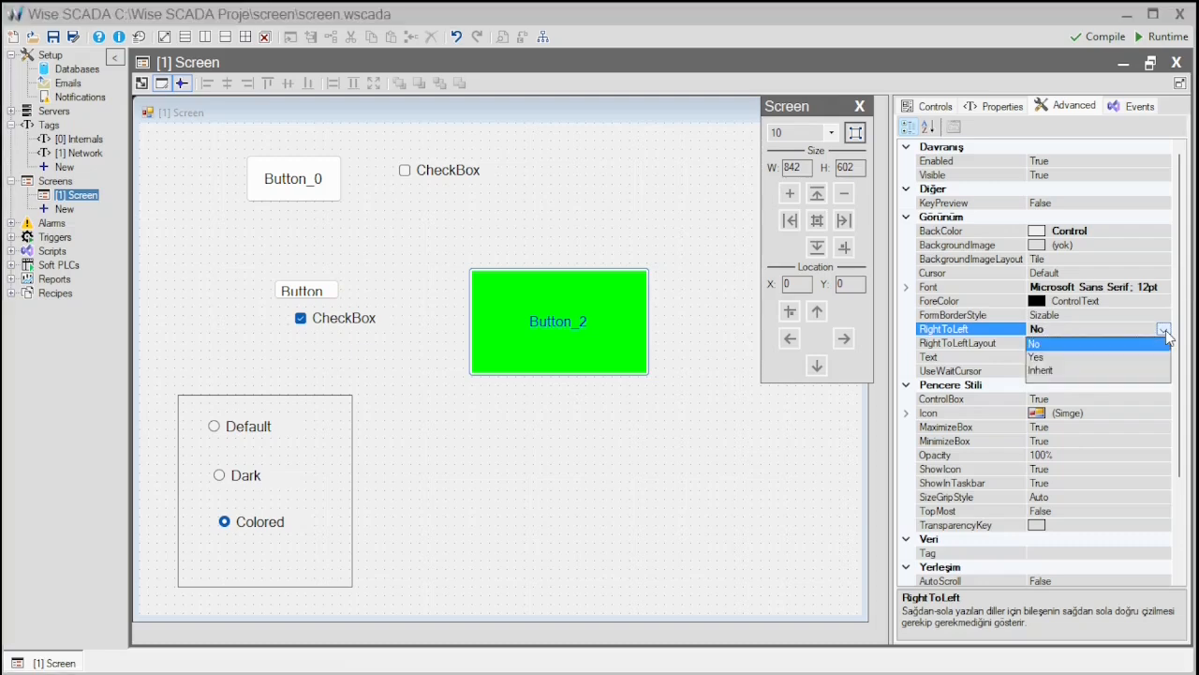
left_click(1039, 359)
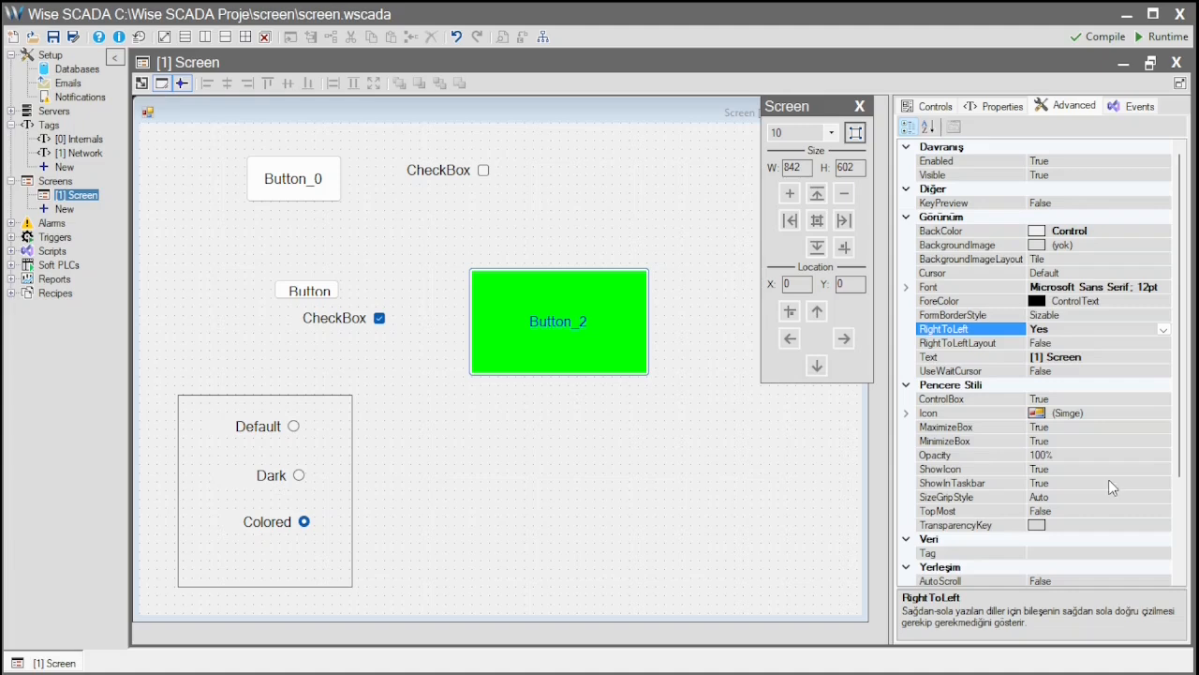
Set the screen's MaximizeBox and MinimizeBox properties to False.
scroll(1108, 479, "down", 3)
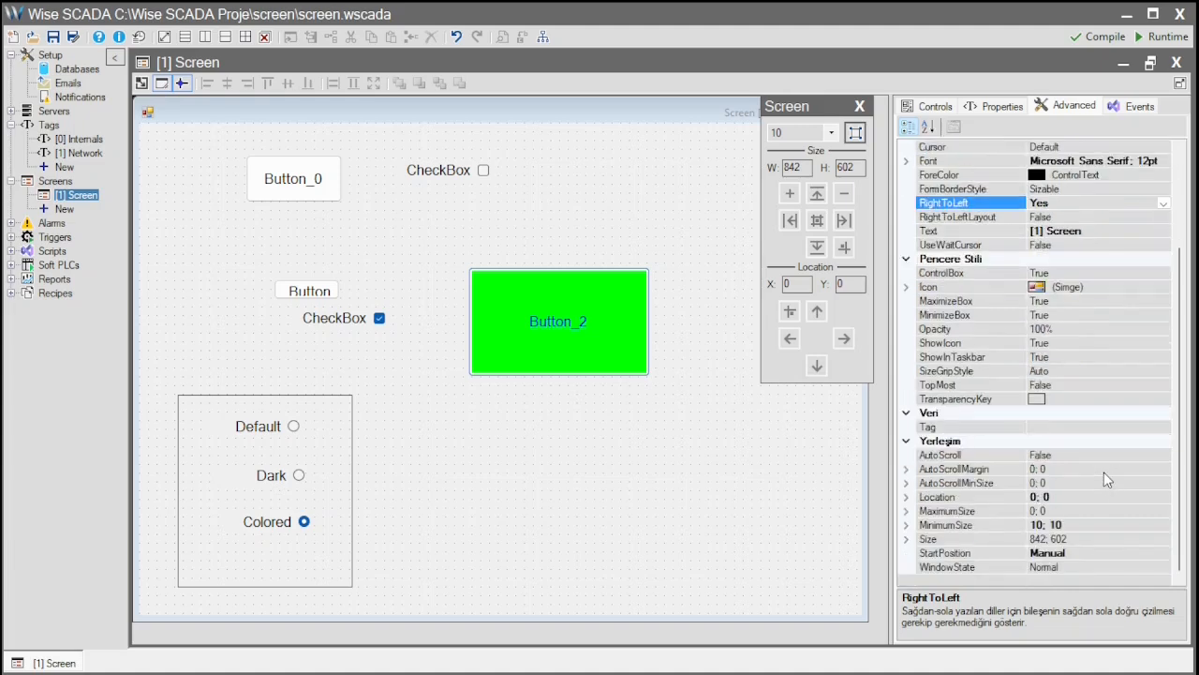
left_click(1076, 301)
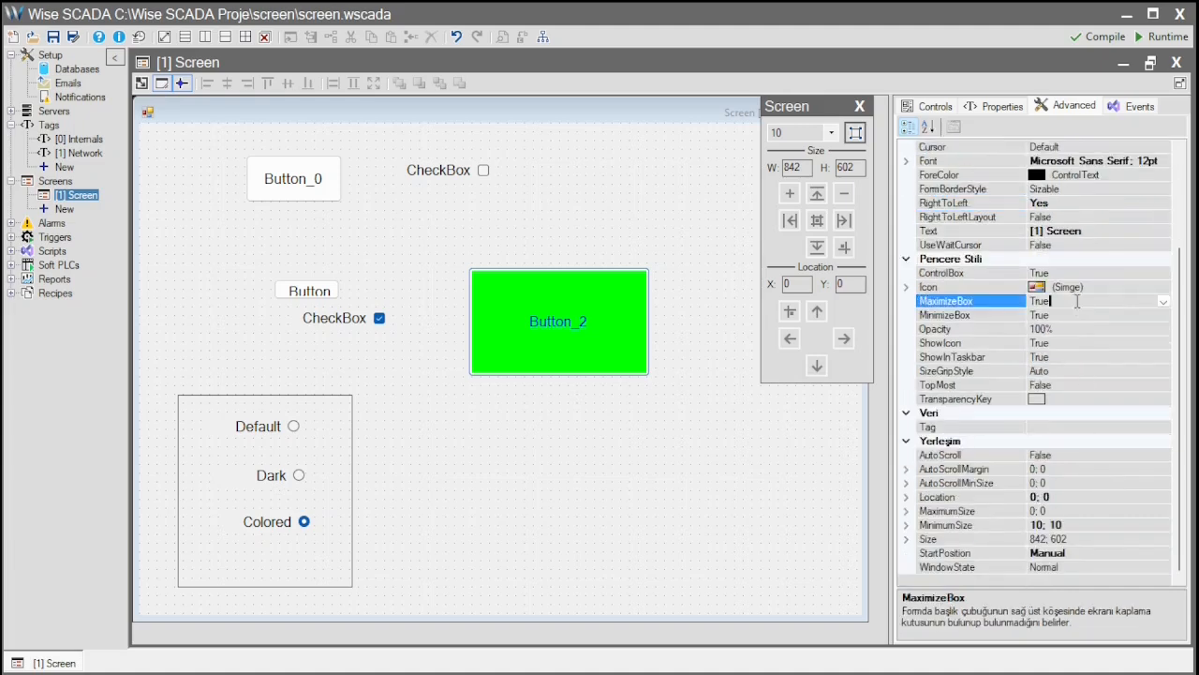
left_click(1163, 300)
left_click(1056, 326)
left_click(1103, 316)
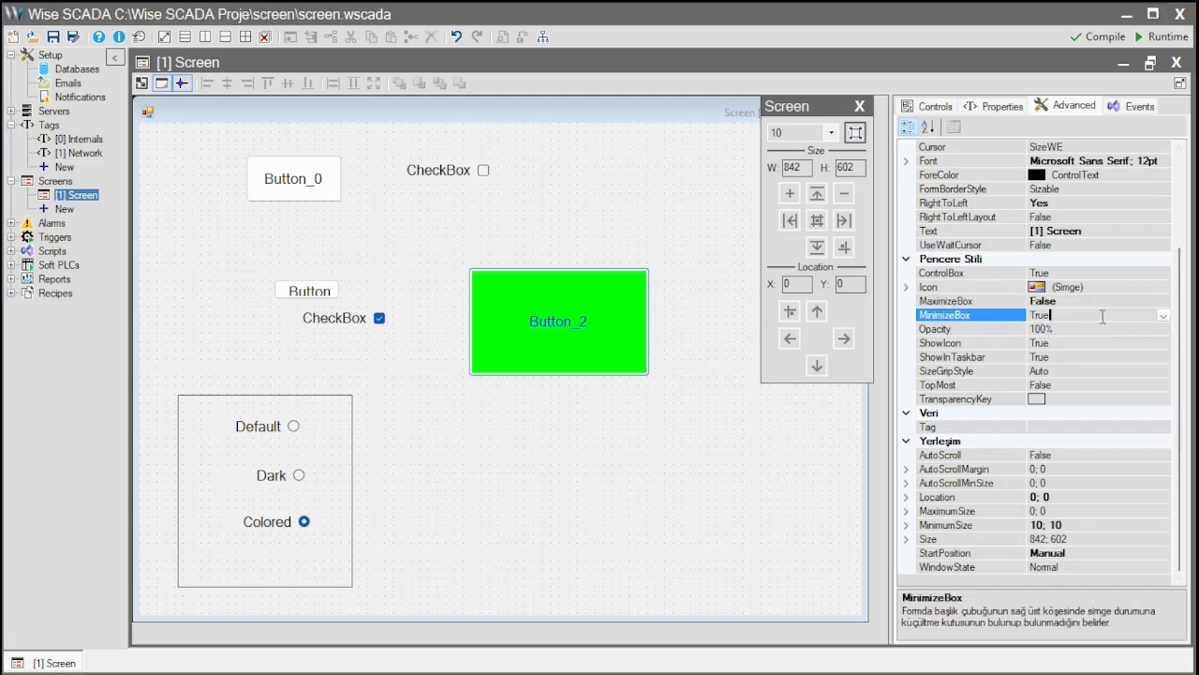
left_click(1163, 316)
left_click(1082, 342)
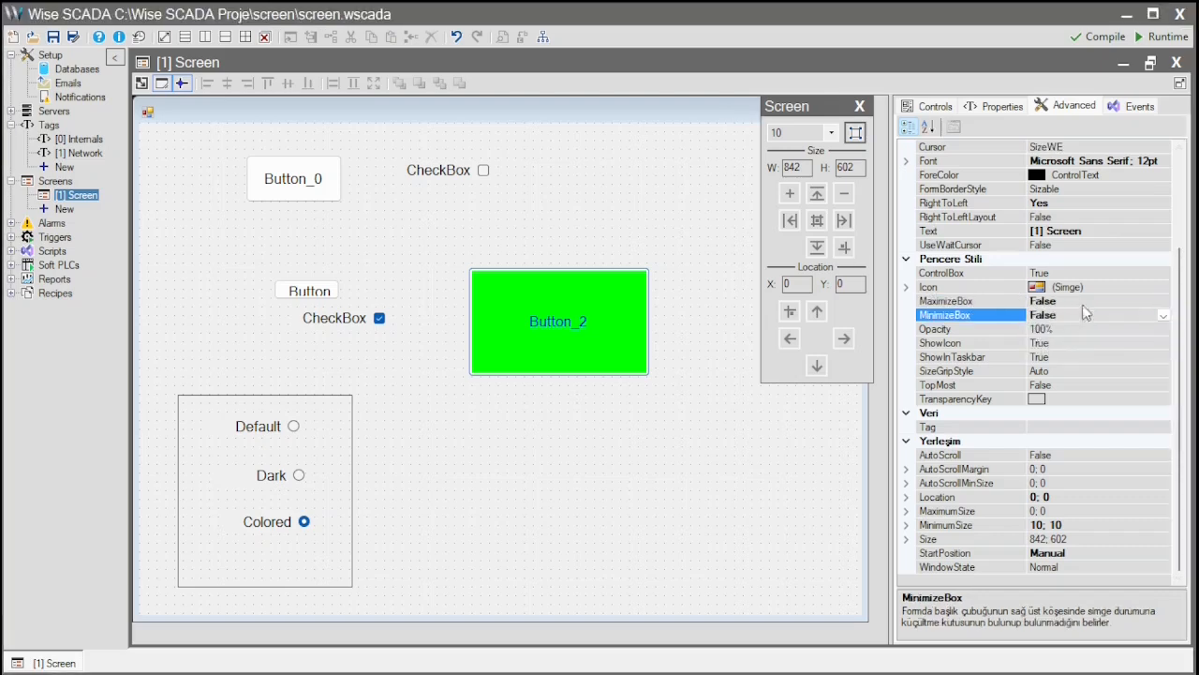
Save and run the project to check the right-to-left layout and the window's title bar, and close the runtime window.
left_click(1162, 36)
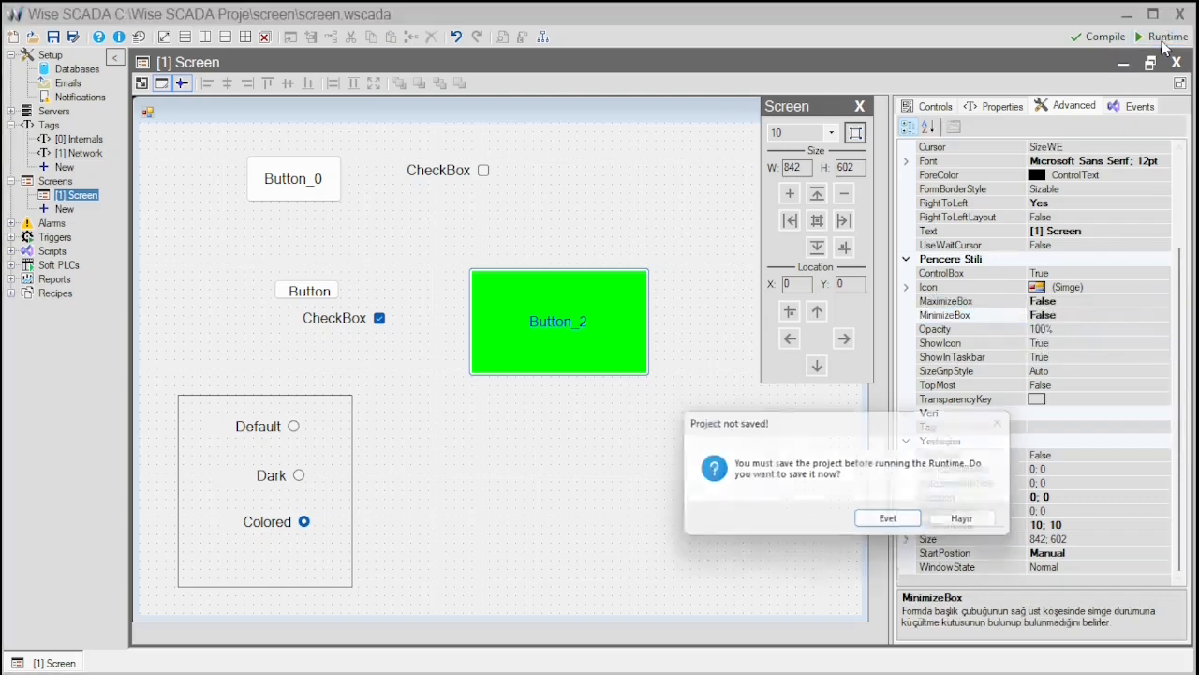
left_click(893, 523)
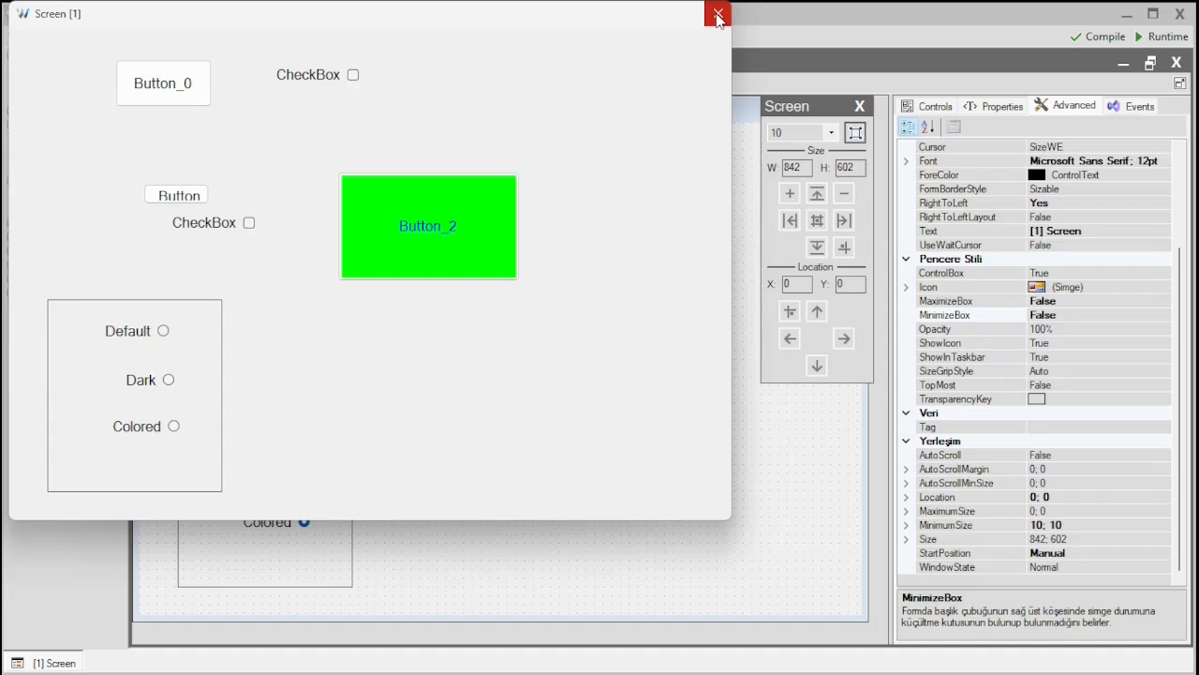
left_click(718, 15)
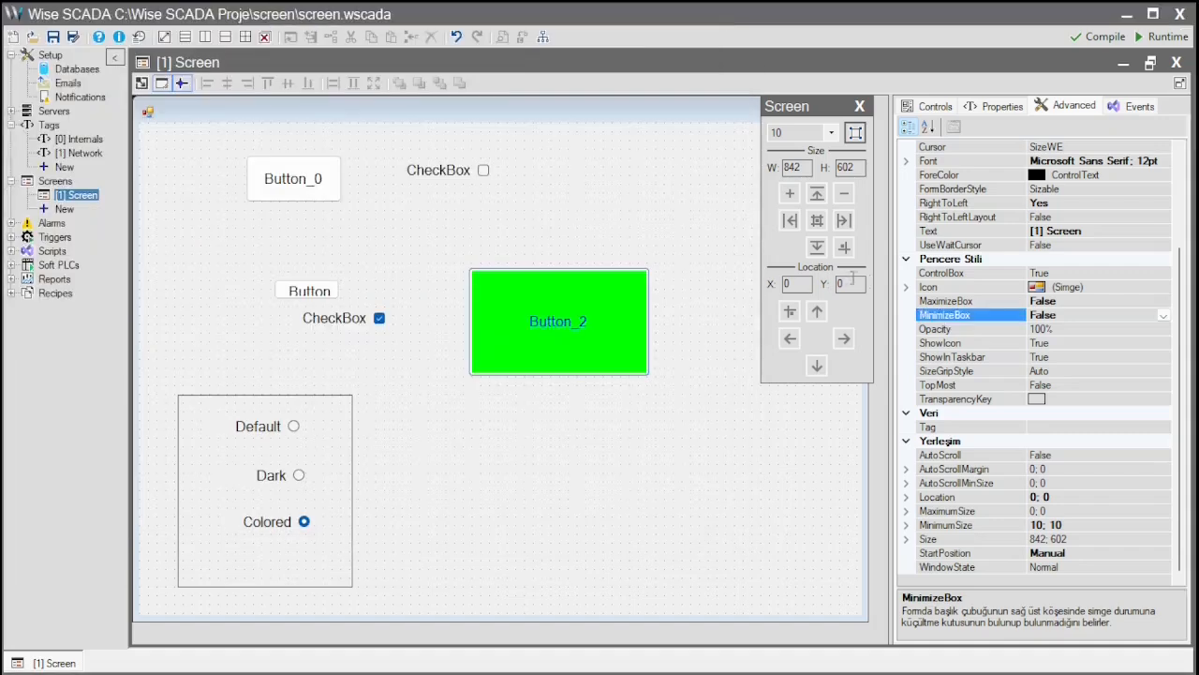
Set the screen's Opacity to 50%.
left_click(1084, 329)
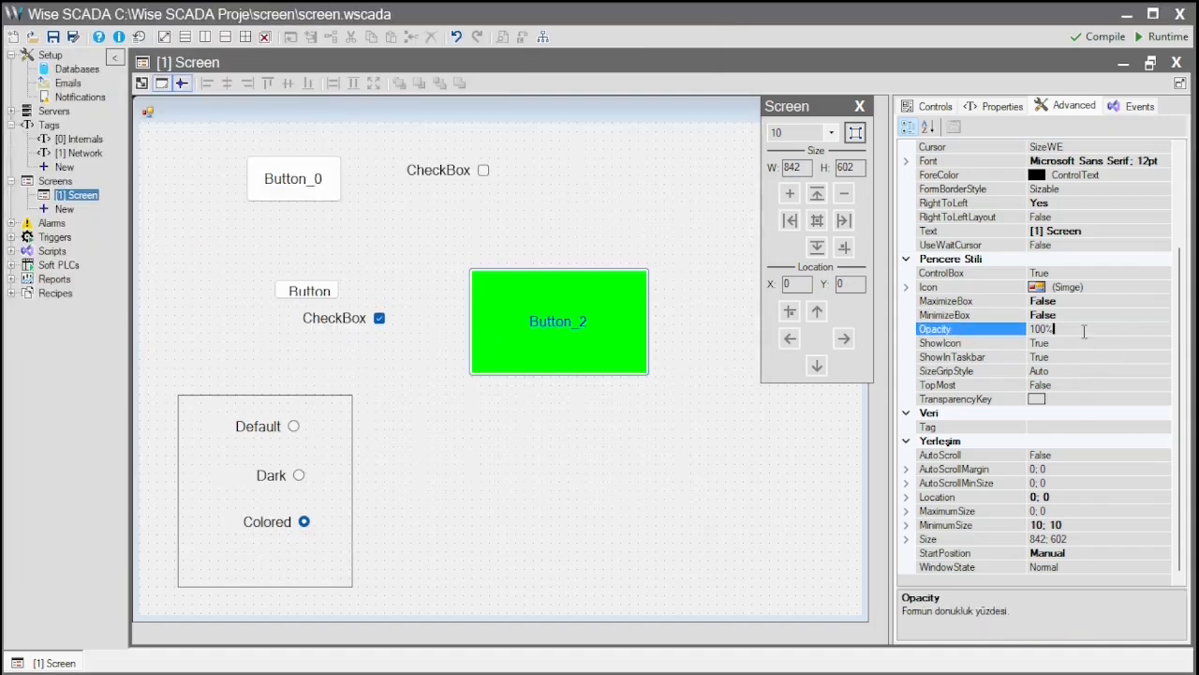
key("BackSpace")
key("BackSpace")
key("BackSpace")
key("BackSpace")
type("5")
key("Return")
Save and run the project, move the runtime window to check its transparency, and close it.
left_click(1162, 36)
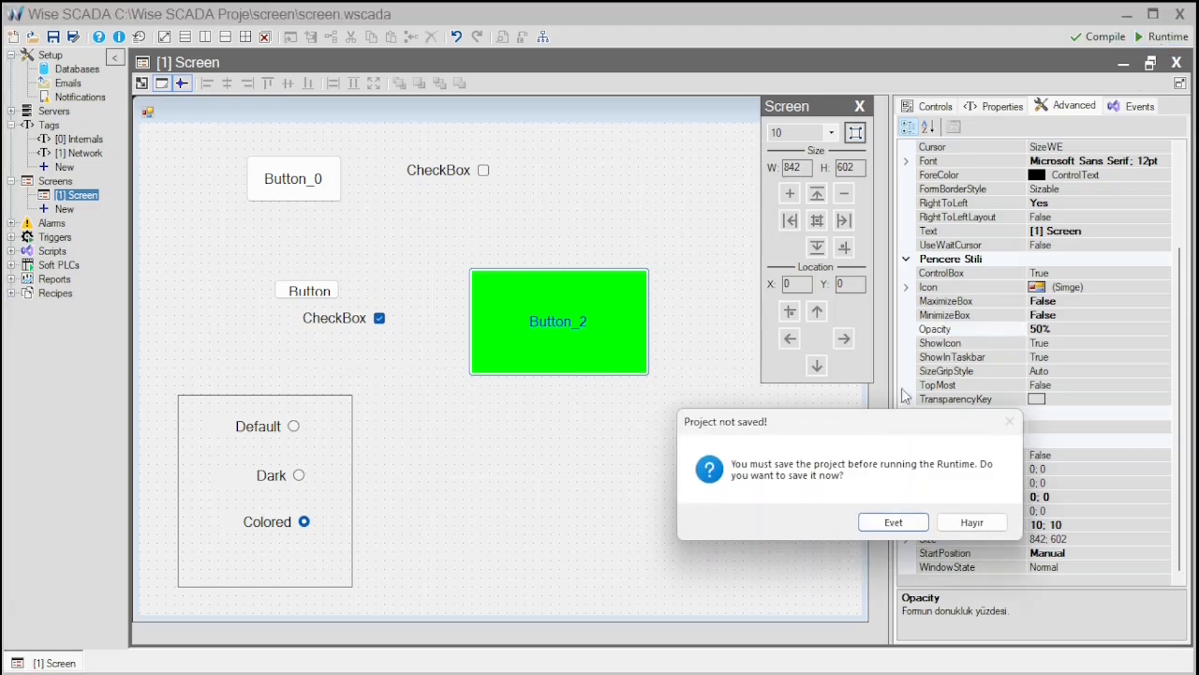
left_click(893, 522)
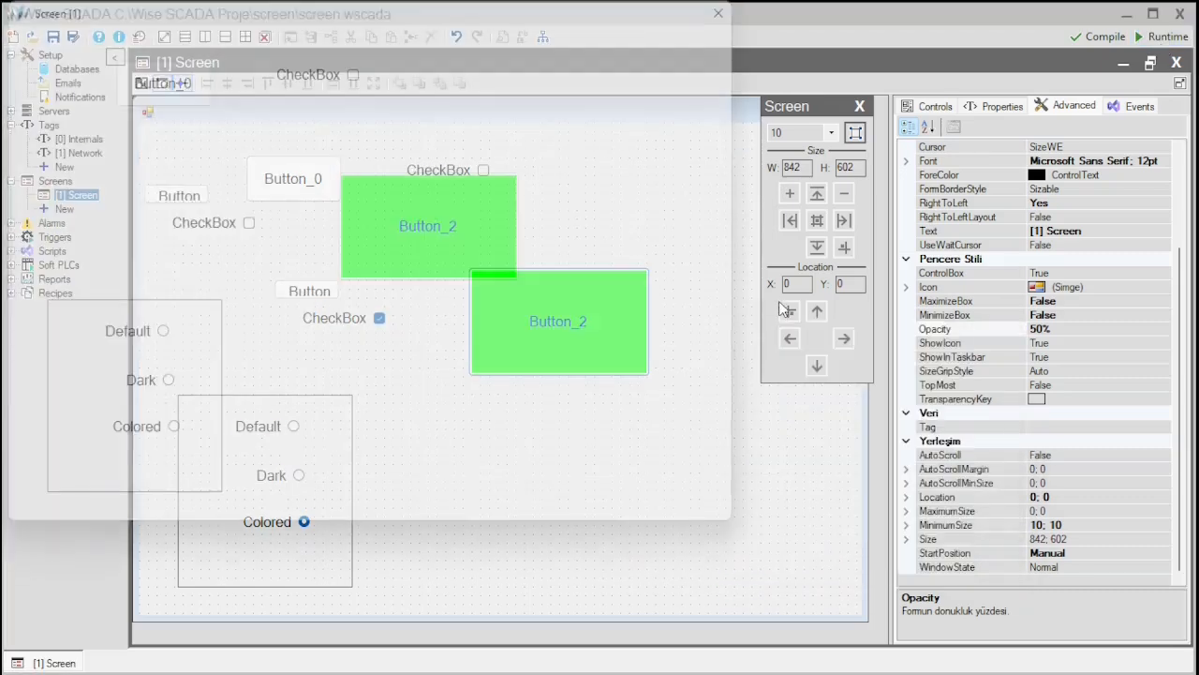
left_click_drag(456, 19, 531, 47)
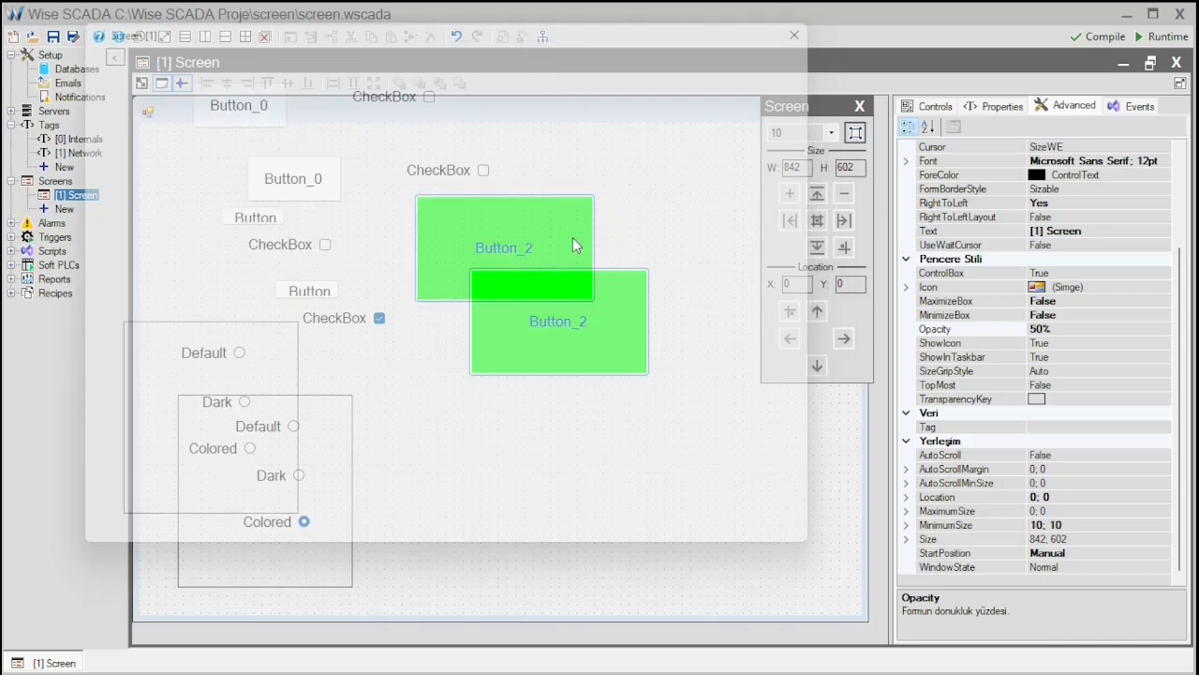
left_click(793, 42)
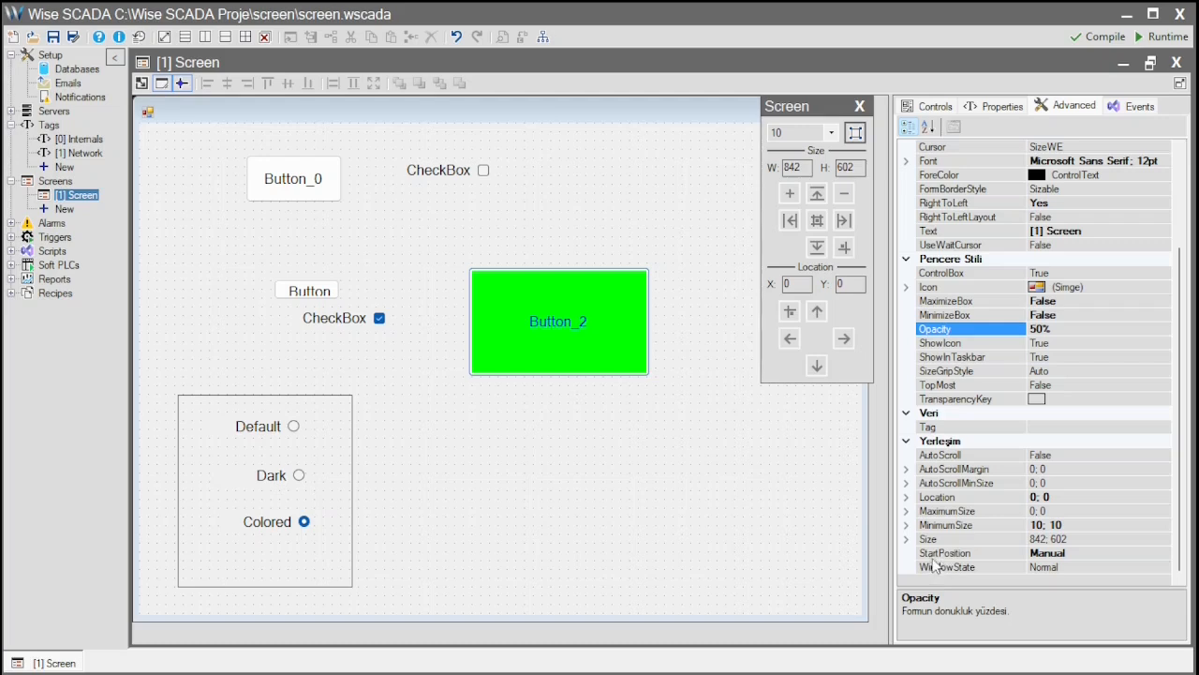
Expand the screen's Location property and set its X value to 250.
left_click(906, 498)
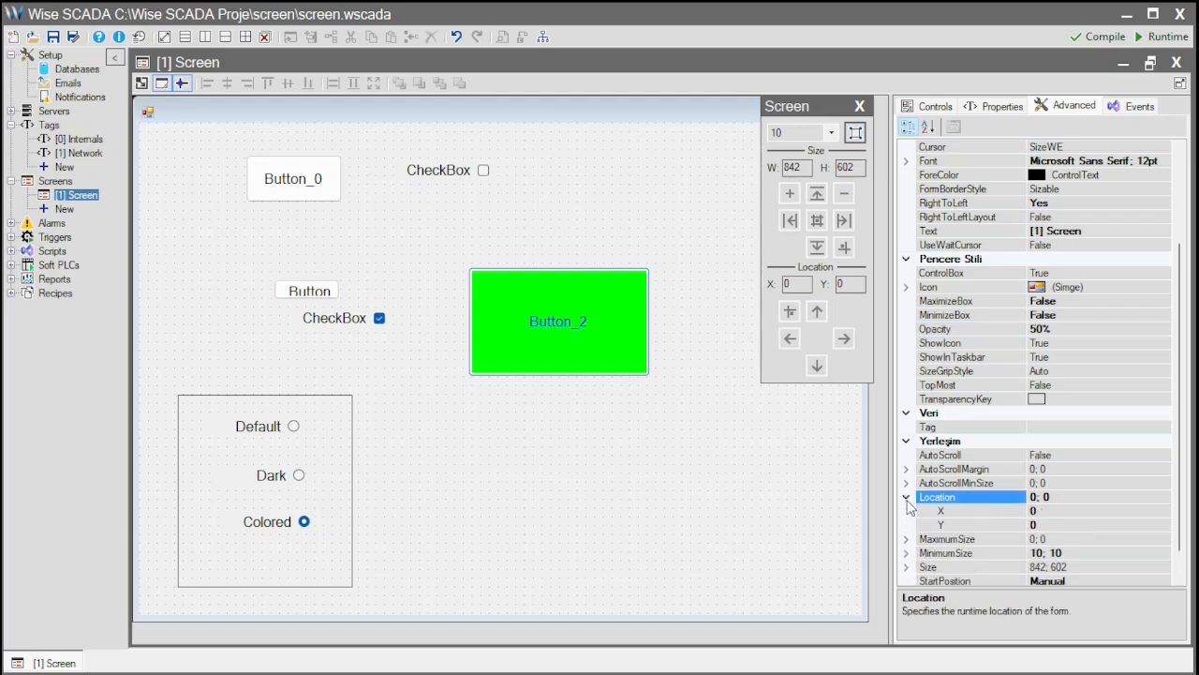
left_click(1044, 511)
double_click(1051, 512)
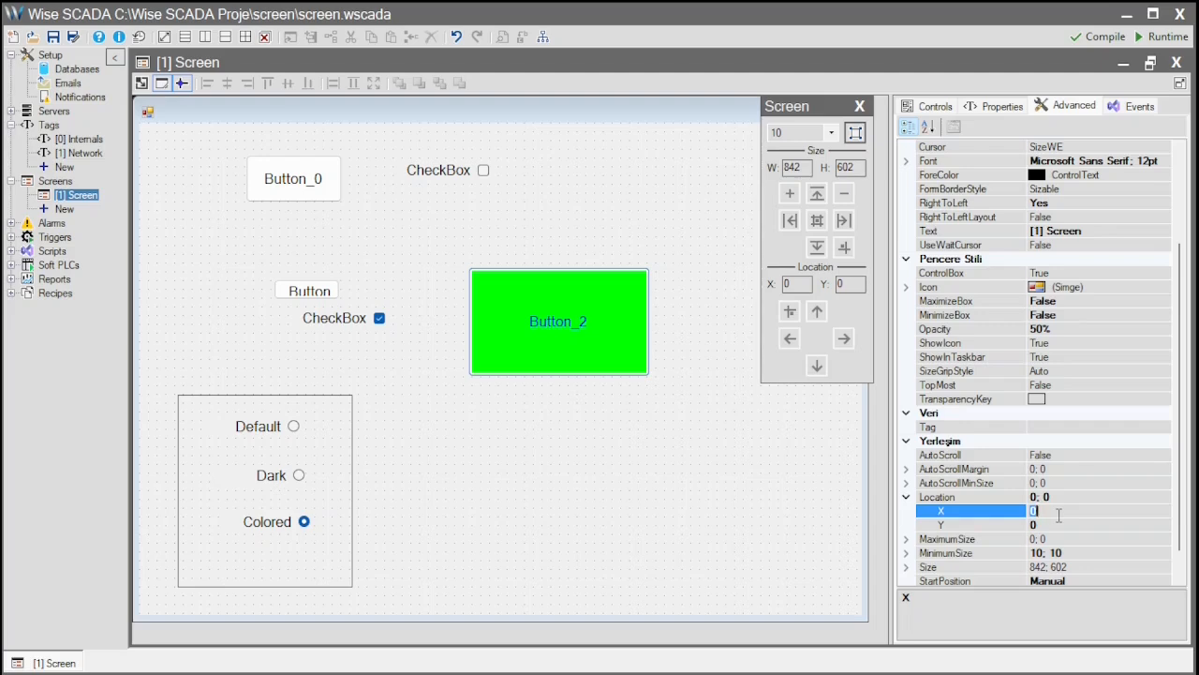
type("25")
key("Return")
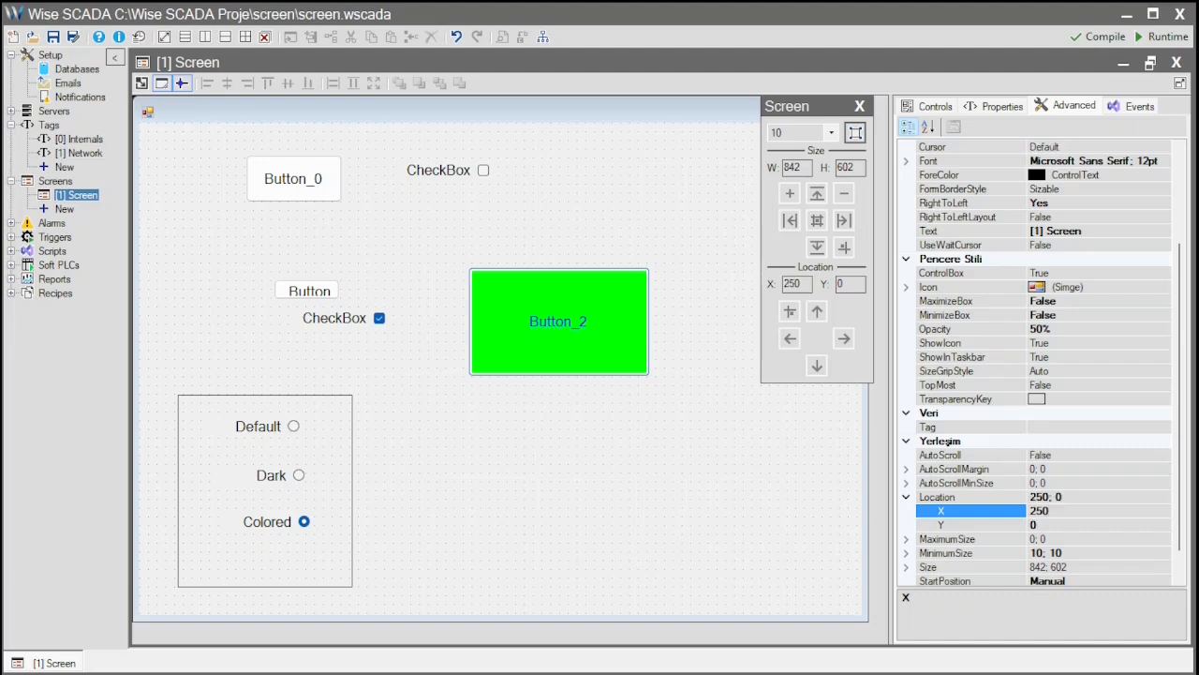
Save and run the project to check the window's start location, nudge the runtime window down slightly, and close it.
left_click(1162, 36)
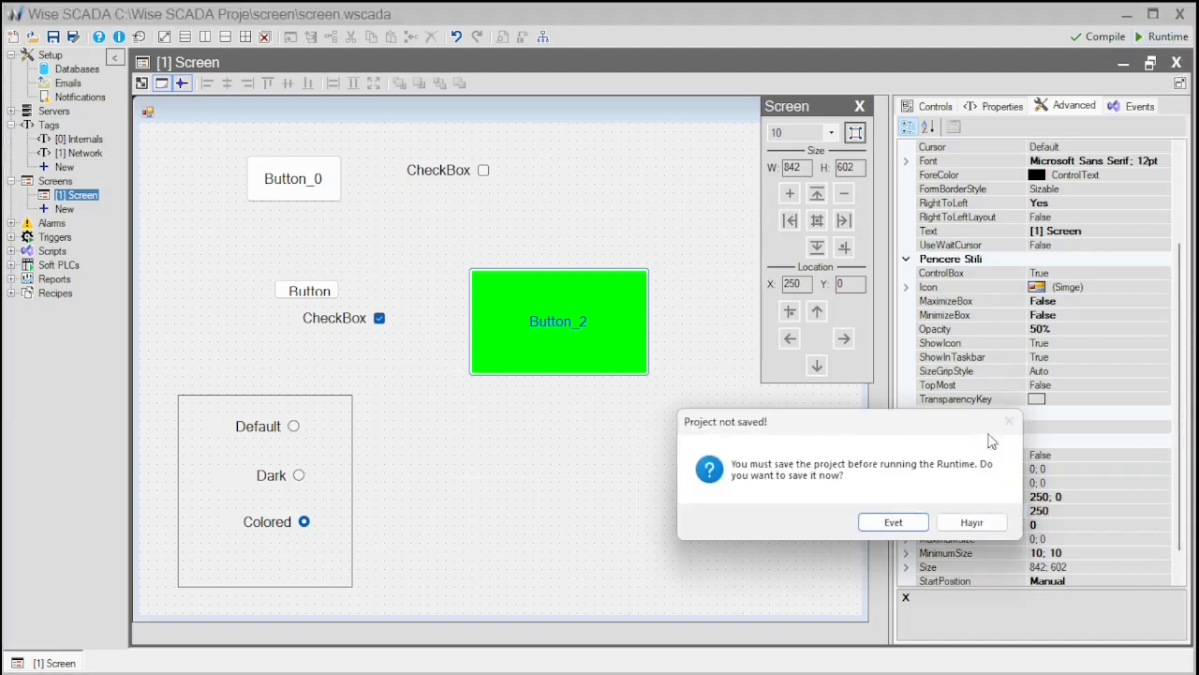
left_click(905, 523)
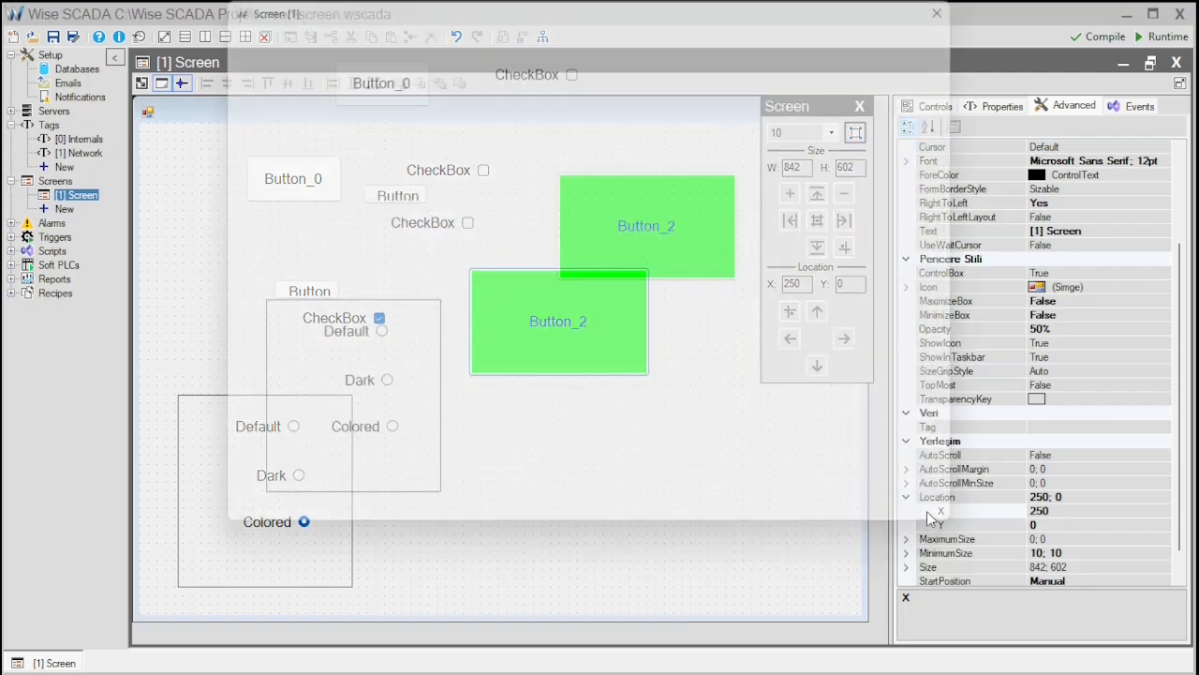
left_click_drag(586, 14, 586, 23)
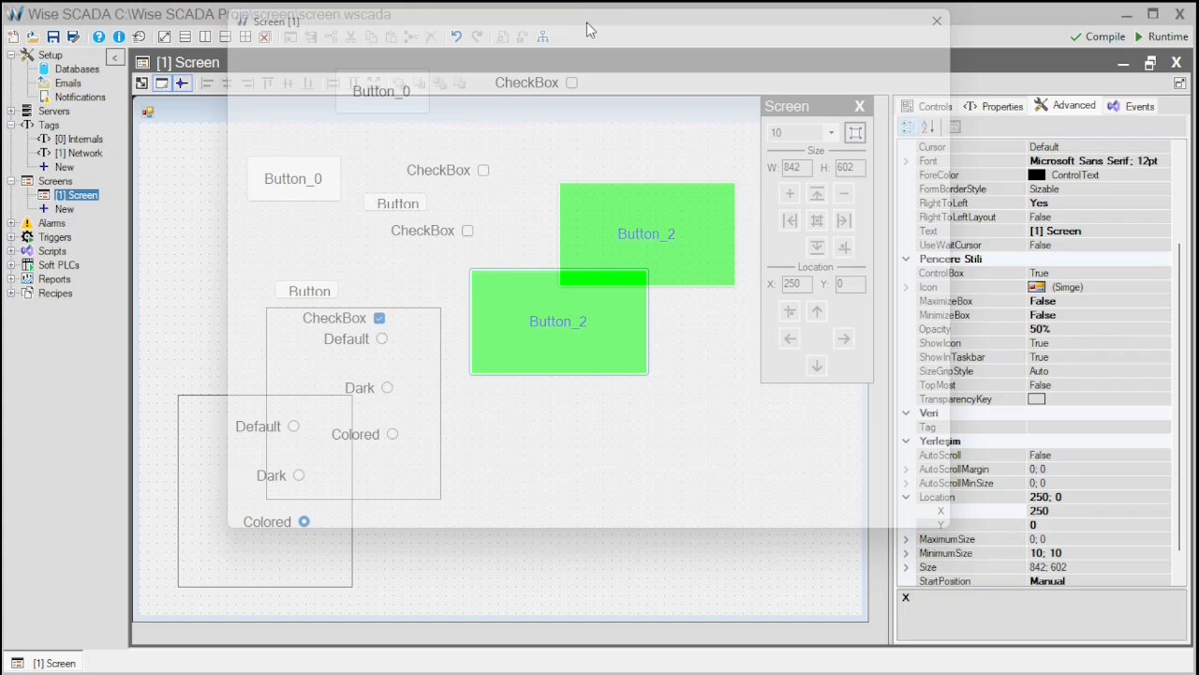
left_click(936, 28)
Set the screen's Opacity to 100%.
left_click(1070, 328)
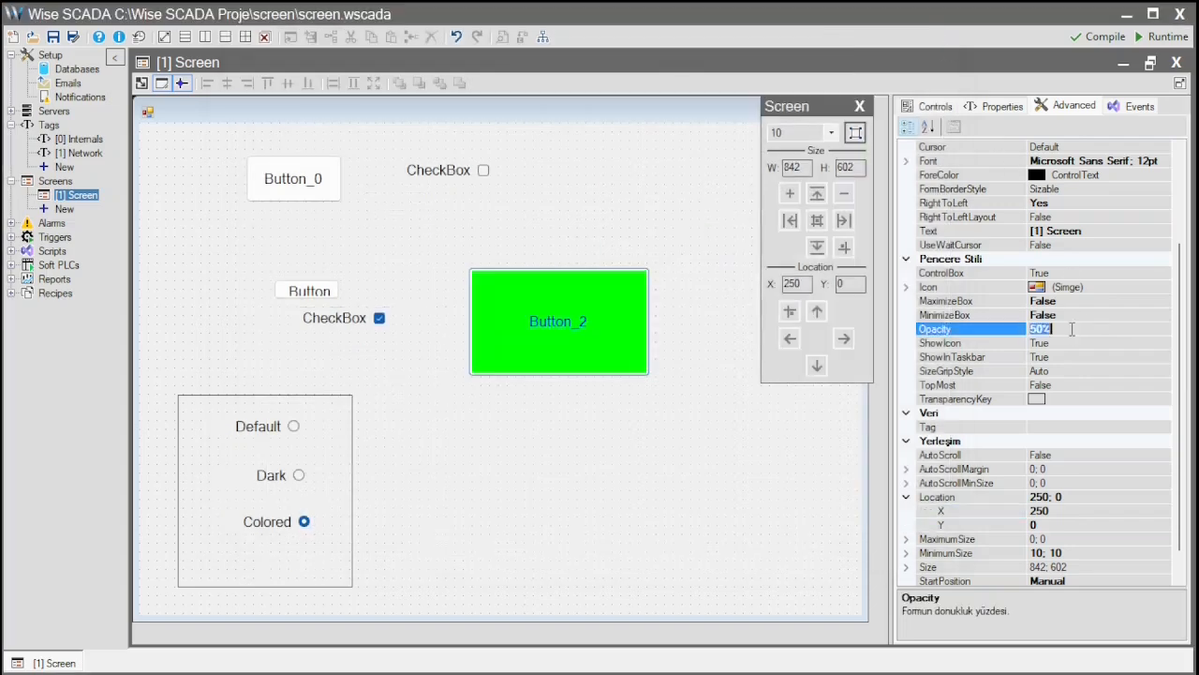
type("100")
key("Return")
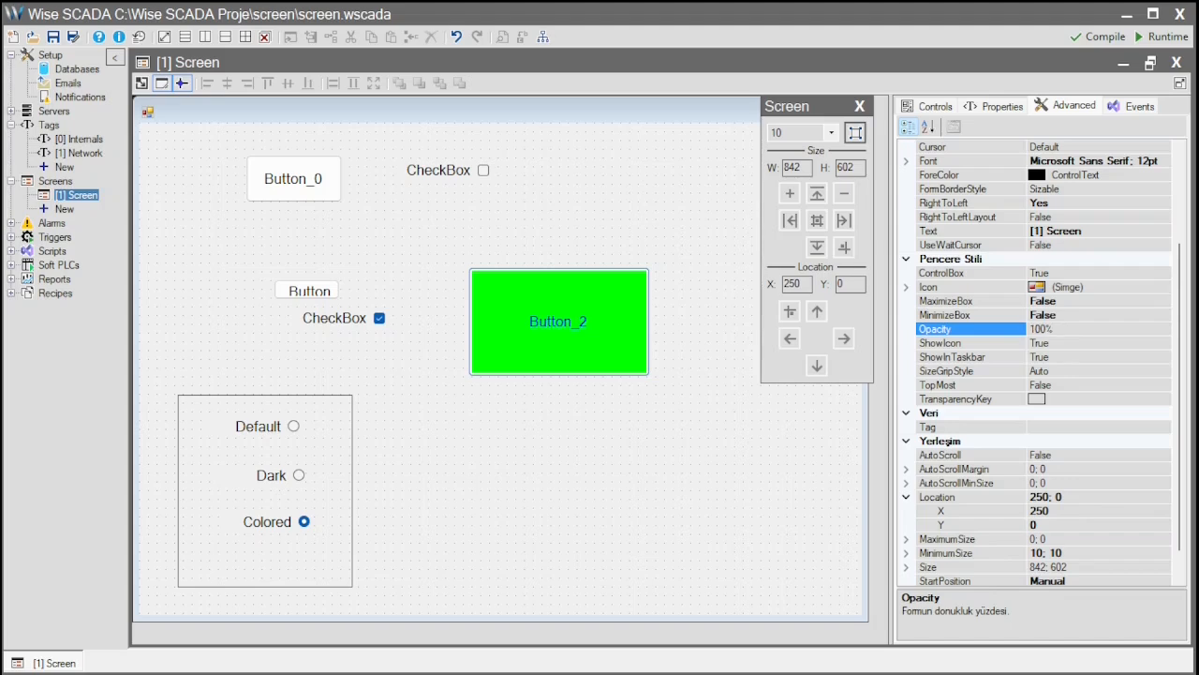
Expand the screen's Layout properties and examine the tag fields for Width, Height, X and Y without assigning a tag.
left_click(935, 106)
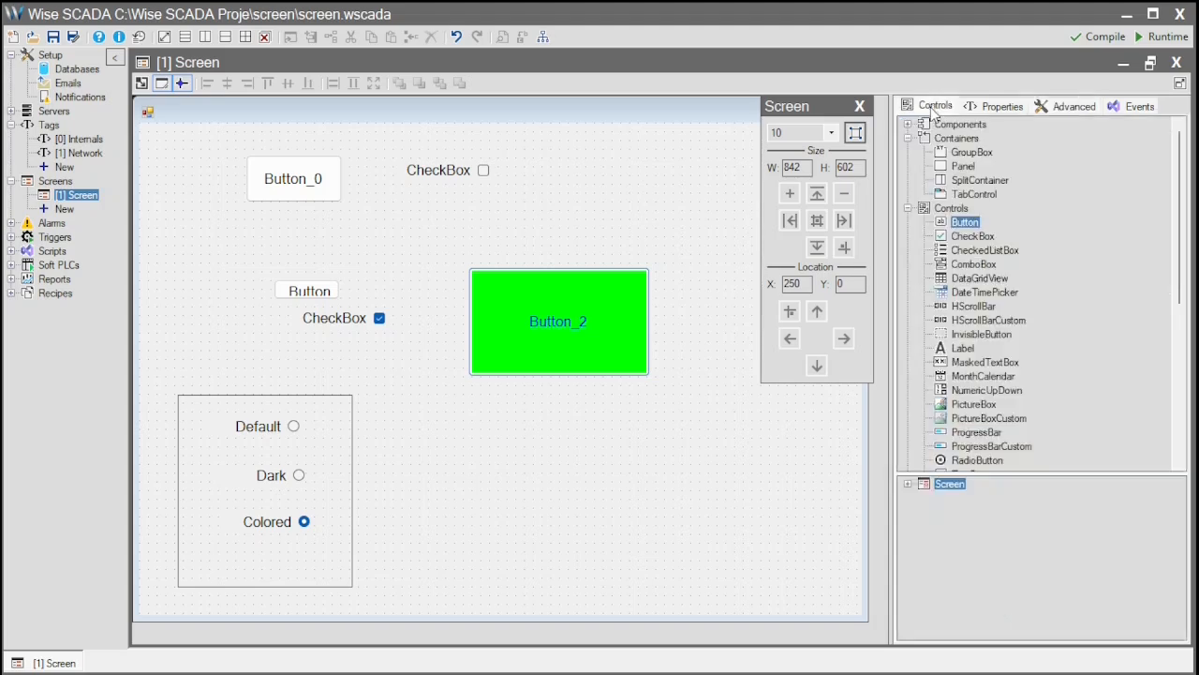
left_click(1002, 106)
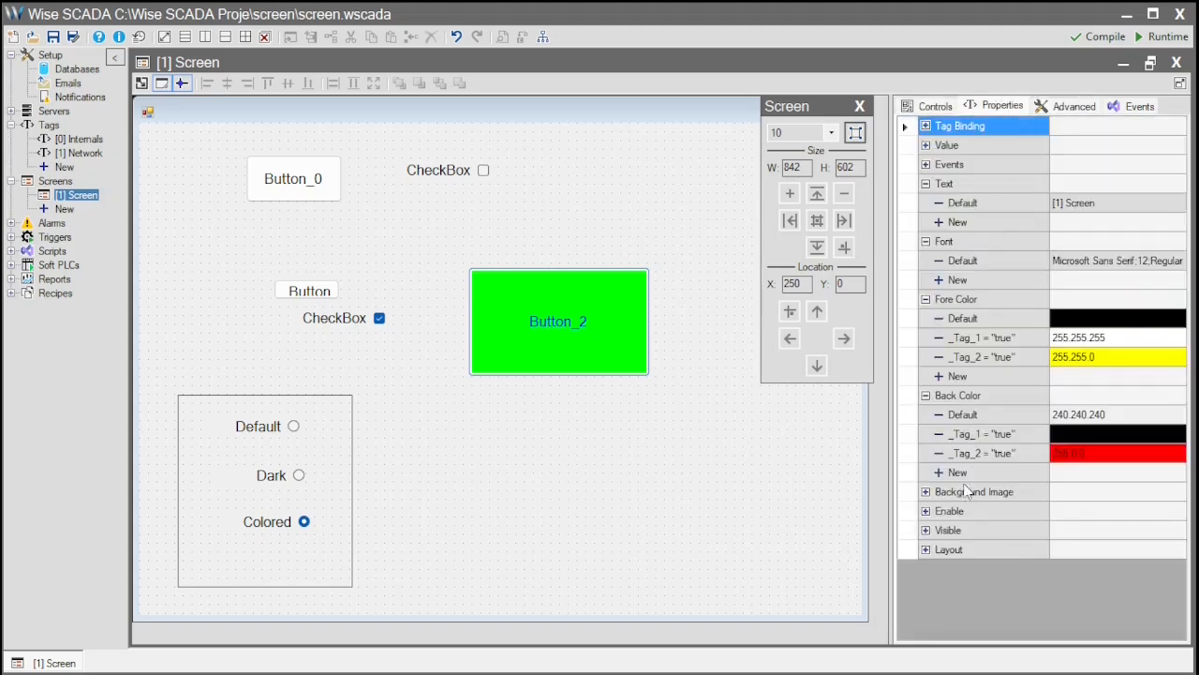
double_click(918, 551)
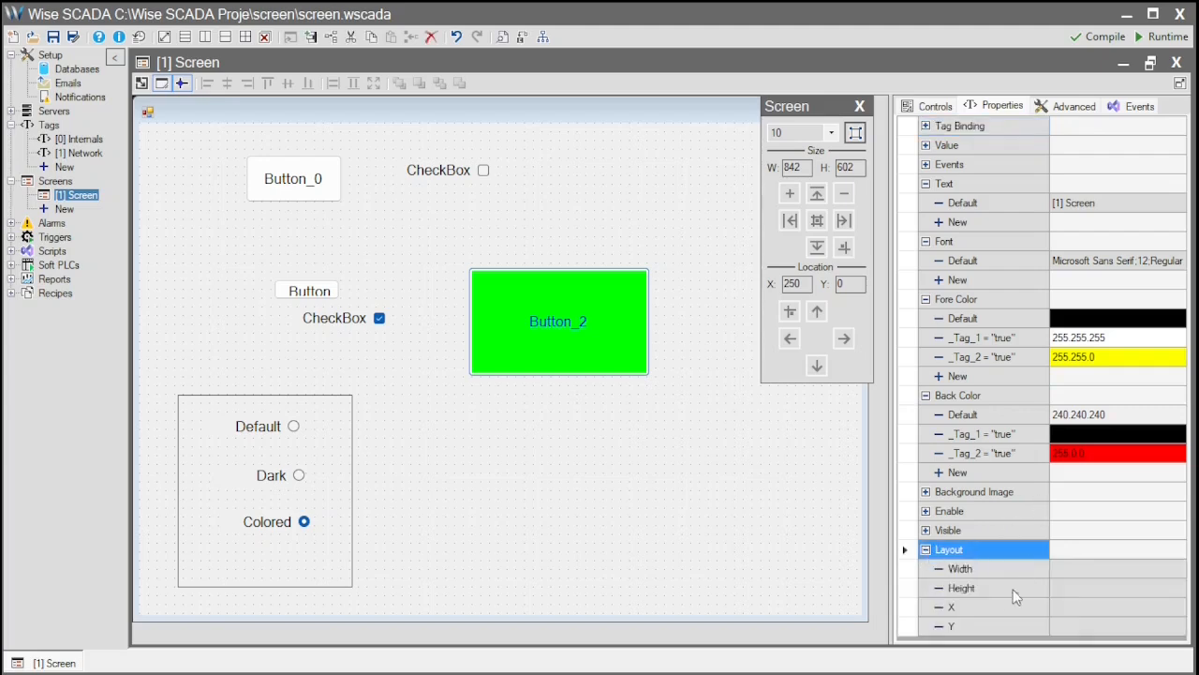
left_click(1078, 569)
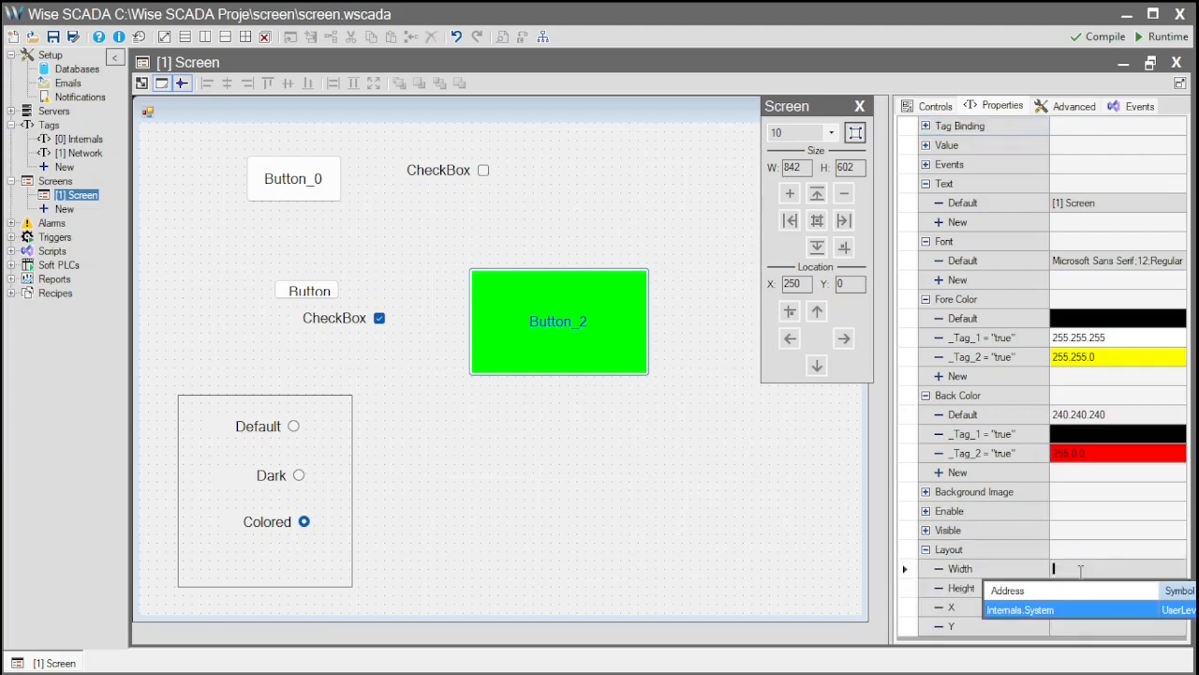
key("Escape")
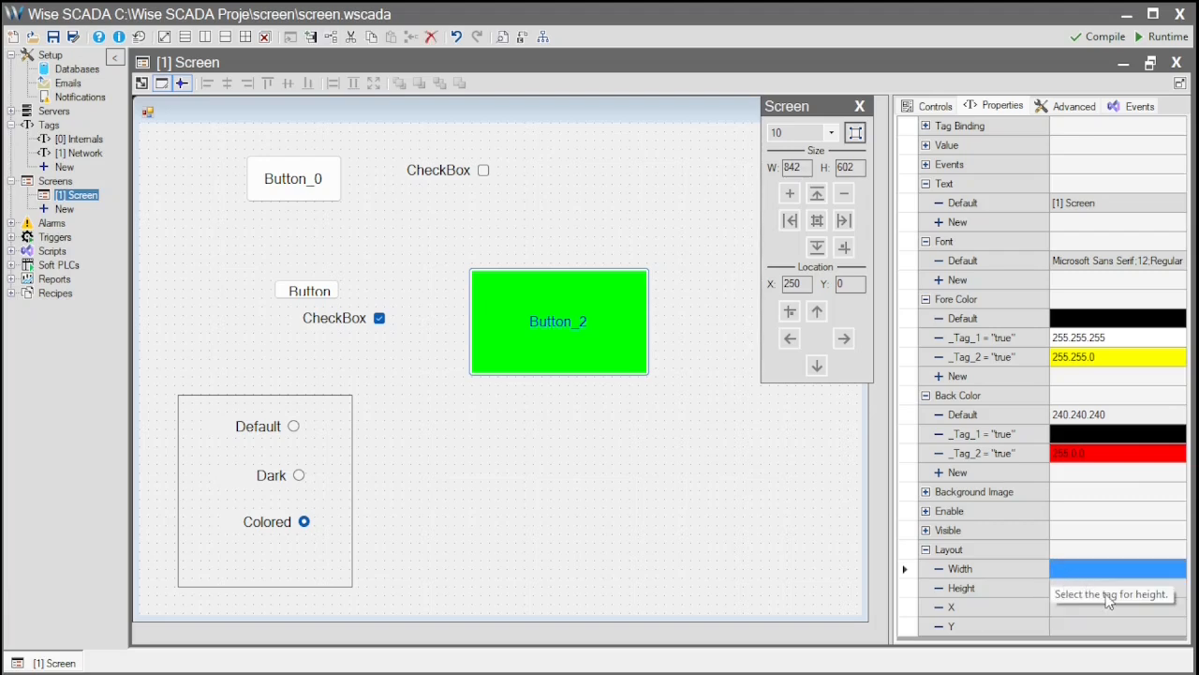
left_click(1089, 609)
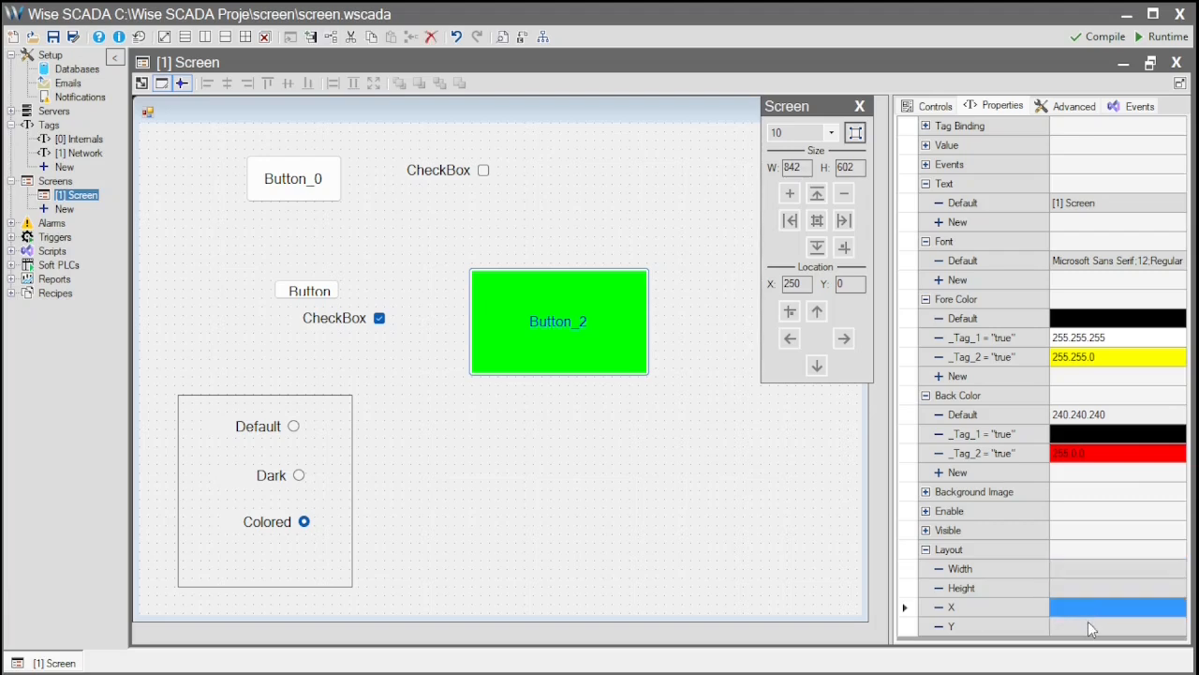